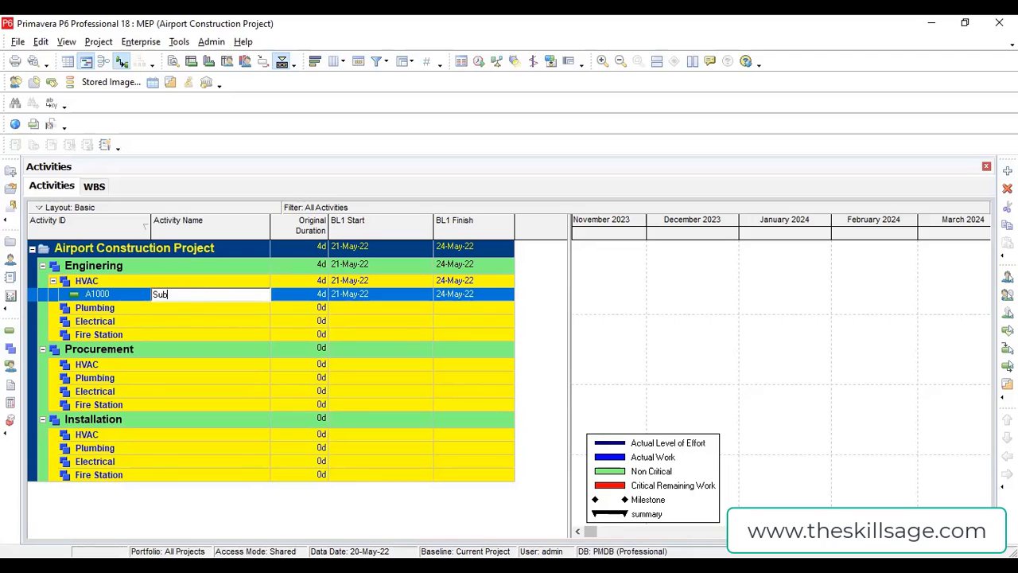
Step: Finish naming activity A1000 "Submission" and add a second activity named "Approval" under the Engineering HVAC WBS
{"action": "type", "text": "mission"}
{"action": "key", "text": "Return"}
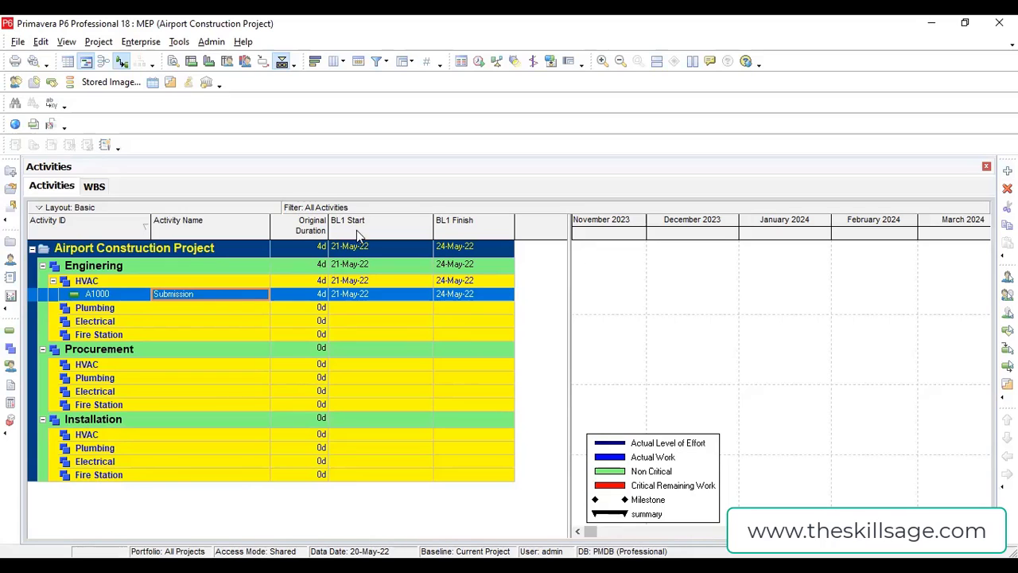
{"action": "left_click", "coordinate": [1007, 171]}
{"action": "type", "text": "A"}
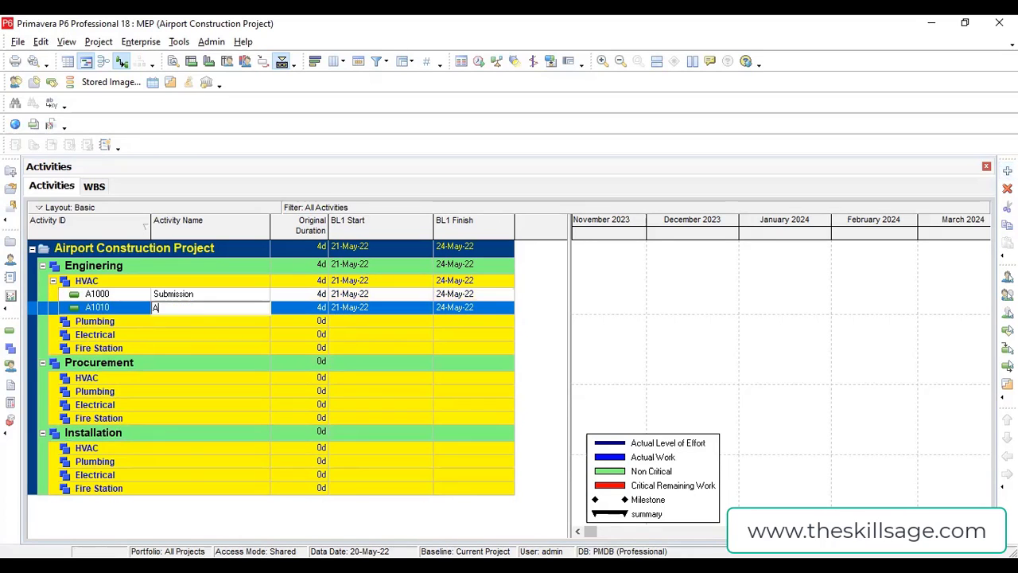
{"action": "type", "text": "pproval"}
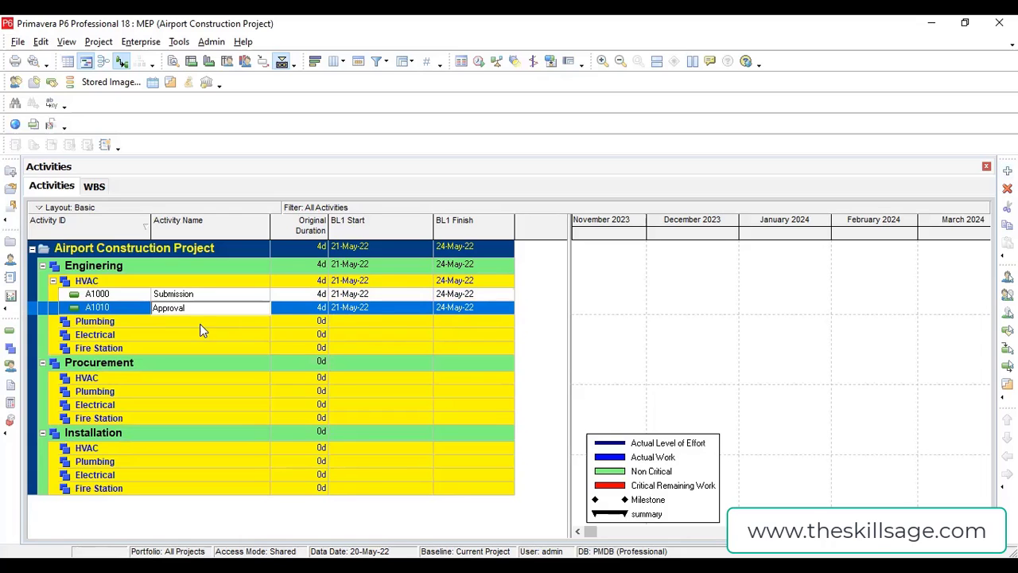
{"action": "key", "text": "Return"}
Step: Apply the Gantt chart timescale with PS as its start and bring the May 2022 activity bars into view
{"action": "right_click", "coordinate": [709, 300]}
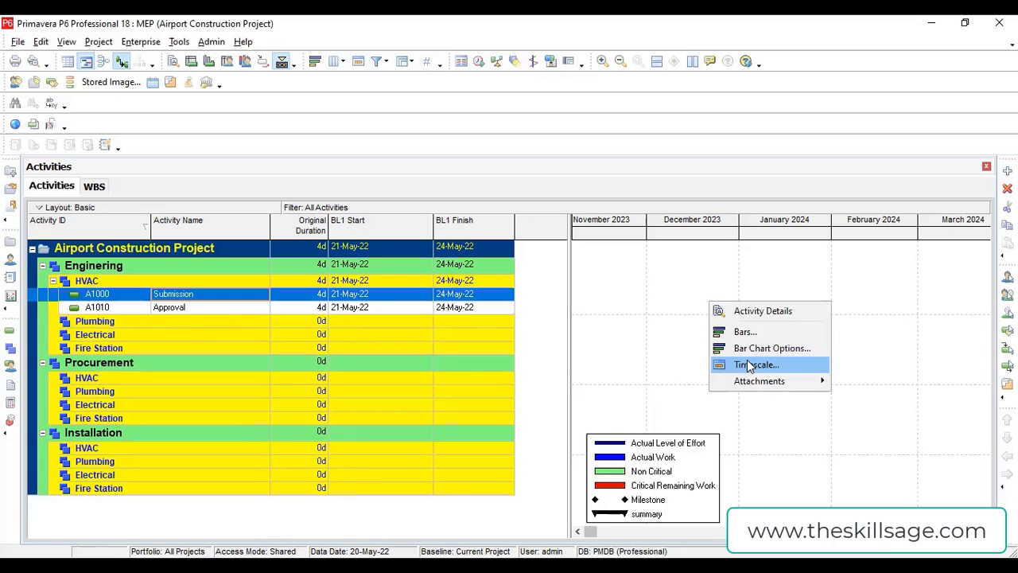
{"action": "left_click", "coordinate": [748, 364]}
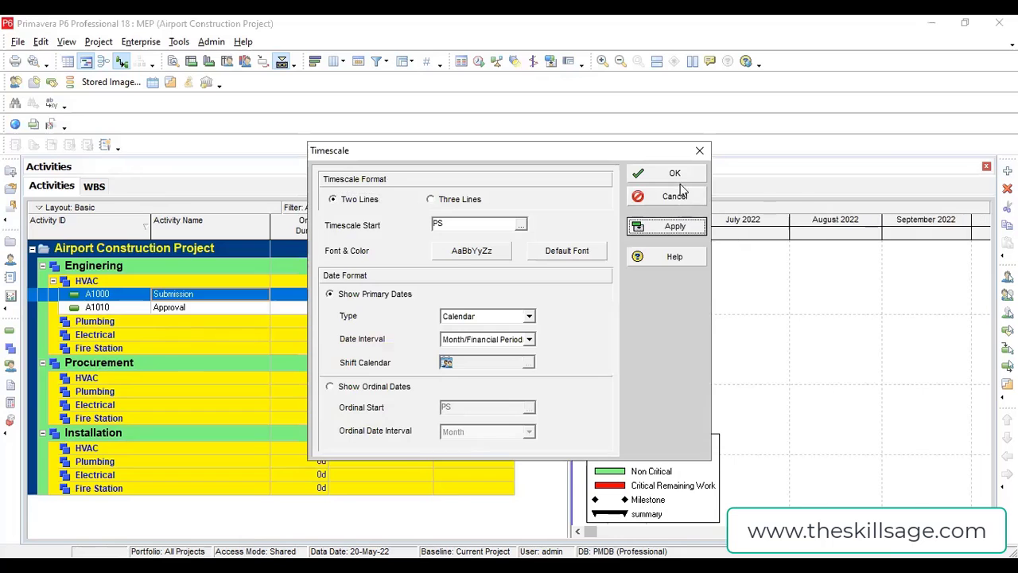
{"action": "left_click", "coordinate": [674, 173]}
{"action": "left_click_drag", "start_coordinate": [711, 221], "coordinate": [859, 234]}
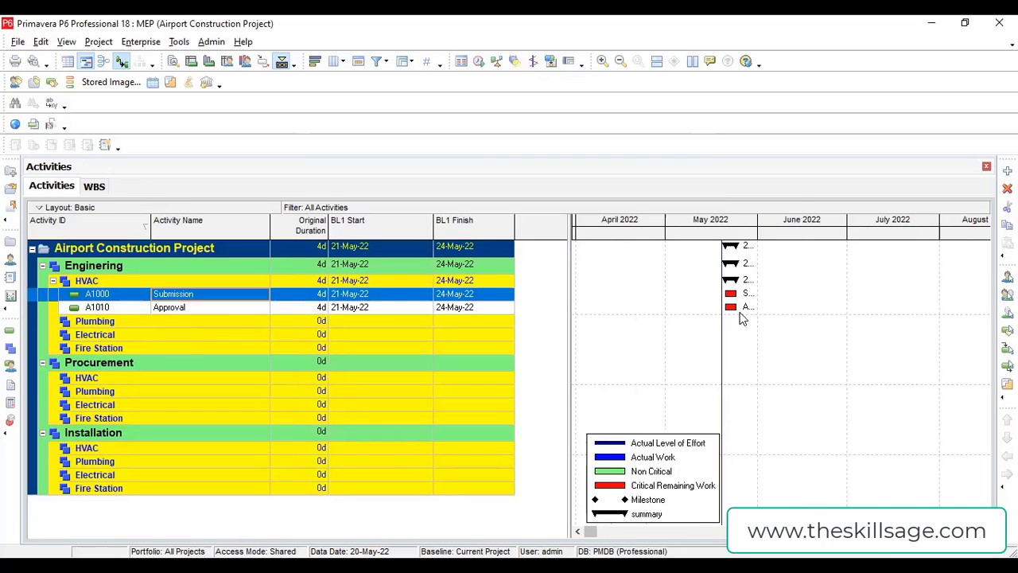
{"action": "left_click", "coordinate": [148, 321]}
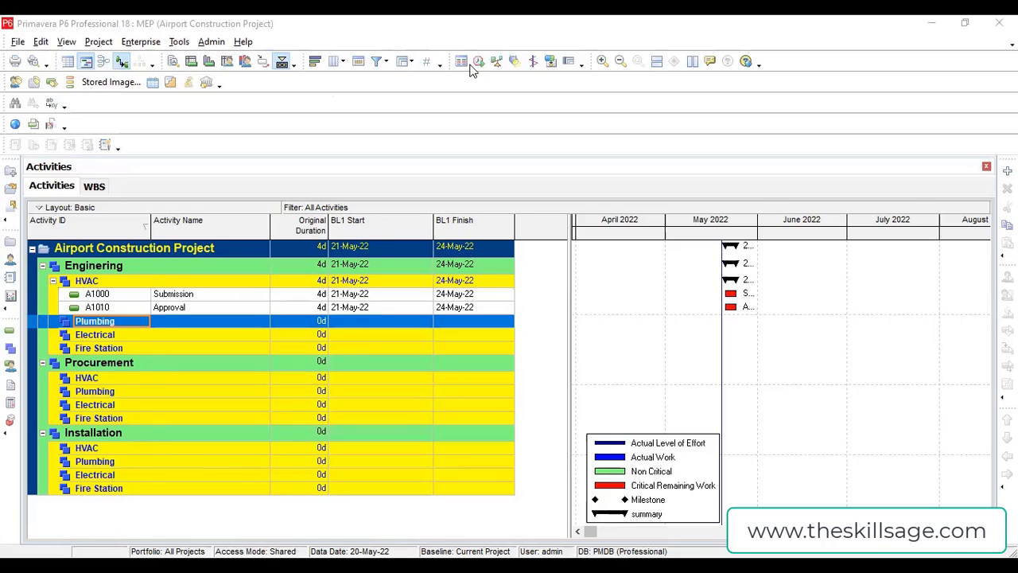
{"action": "left_click", "coordinate": [694, 183]}
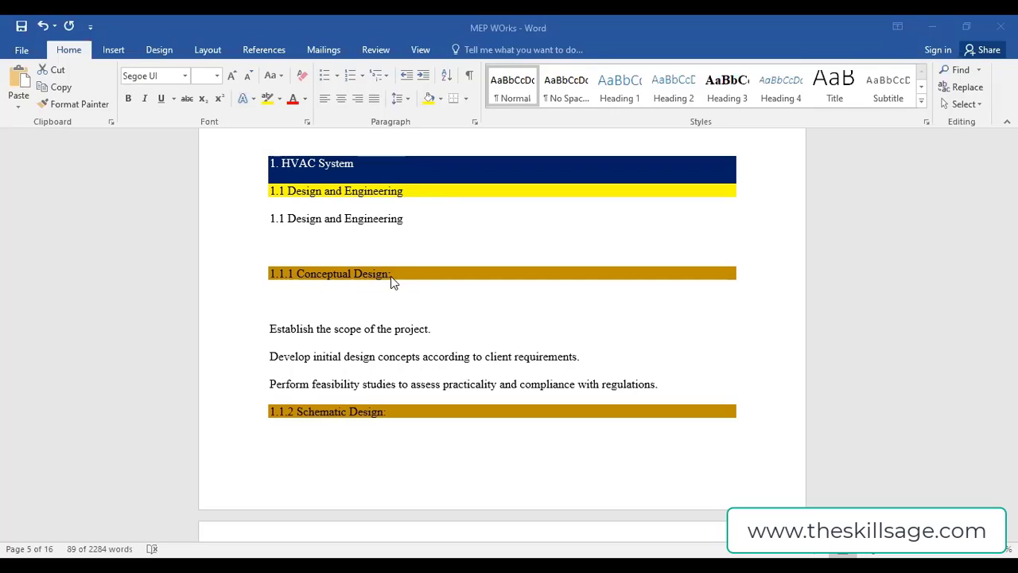
Step: Examine the HVAC design and engineering tasks in the MEP Works Word document, from Conceptual Design to System Selection and Specification
{"action": "scroll", "coordinate": [344, 369], "scroll_direction": "down", "scroll_amount": 1}
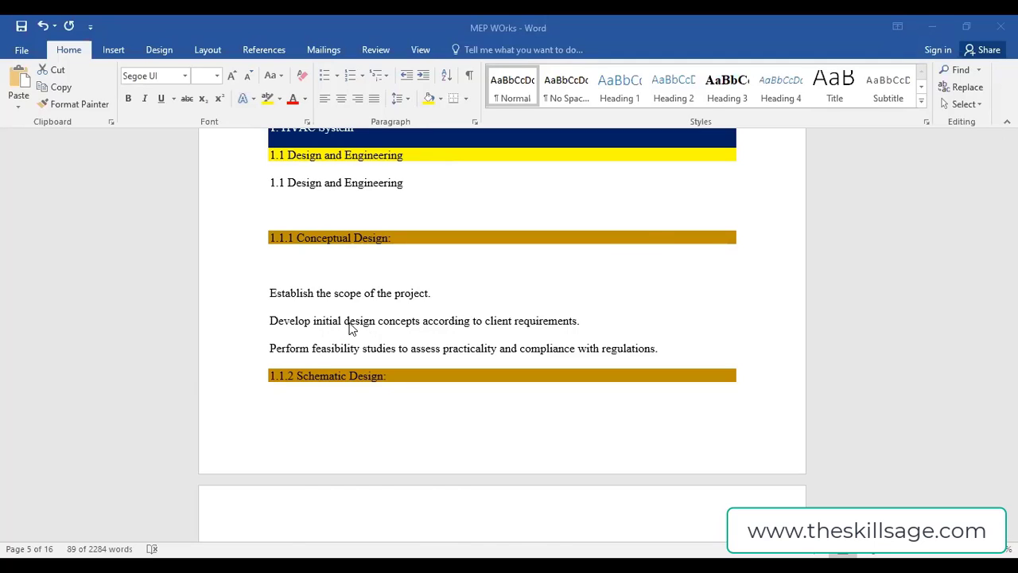
{"action": "scroll", "coordinate": [362, 338], "scroll_direction": "down", "scroll_amount": 2}
{"action": "scroll", "coordinate": [342, 345], "scroll_direction": "down", "scroll_amount": 3}
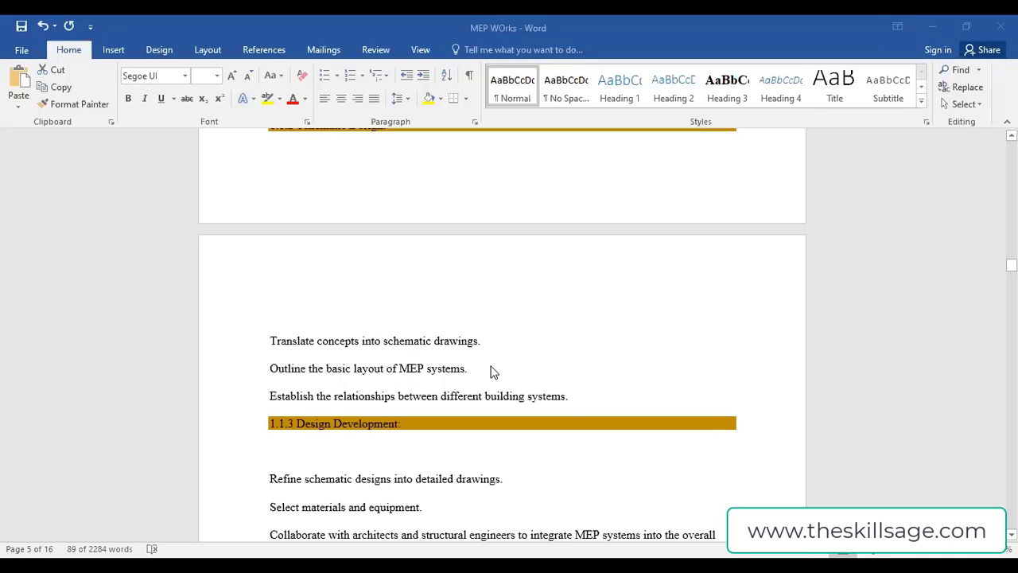
{"action": "scroll", "coordinate": [571, 397], "scroll_direction": "down", "scroll_amount": 3}
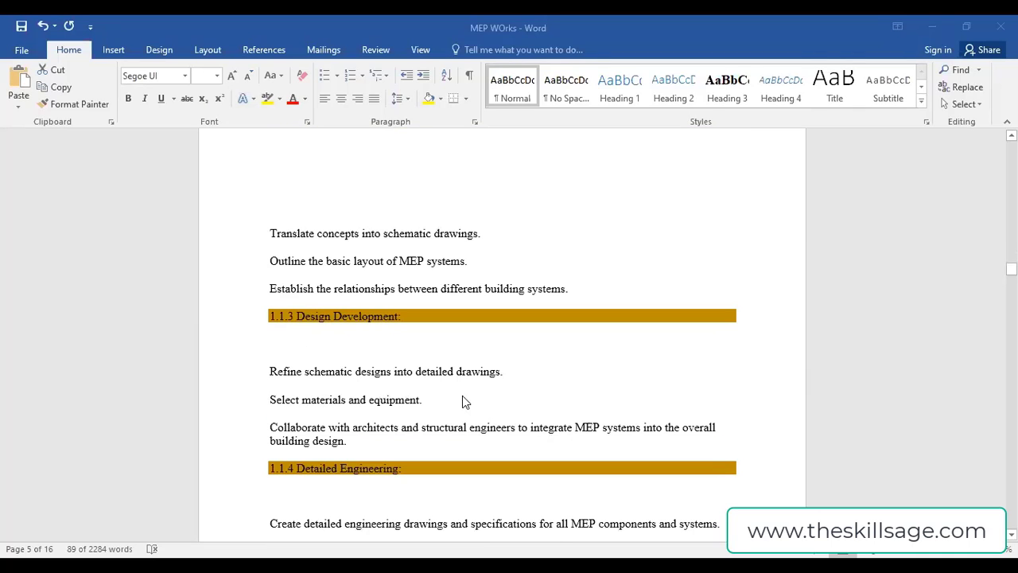
{"action": "scroll", "coordinate": [386, 403], "scroll_direction": "down", "scroll_amount": 1}
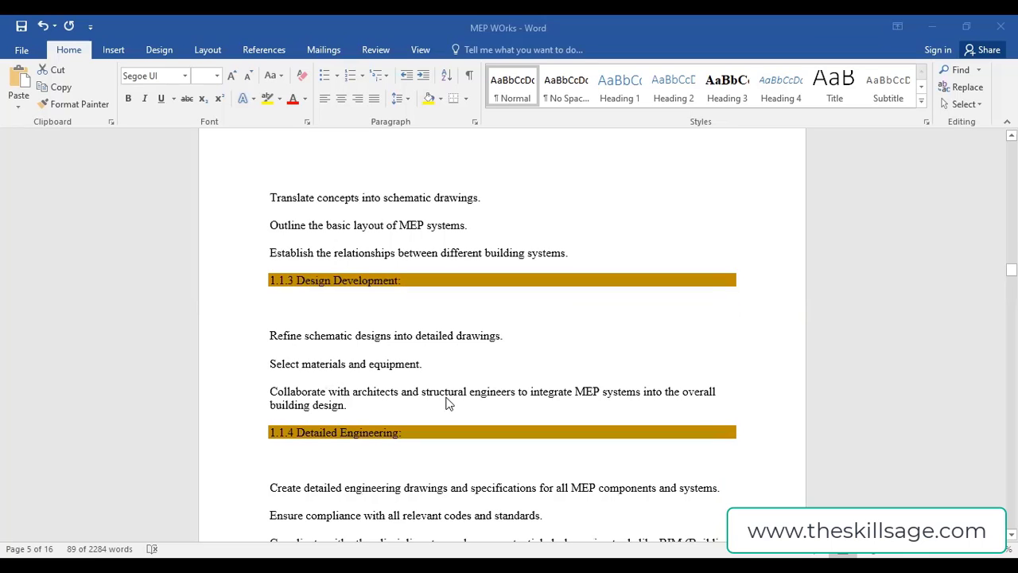
{"action": "scroll", "coordinate": [407, 399], "scroll_direction": "down", "scroll_amount": 3}
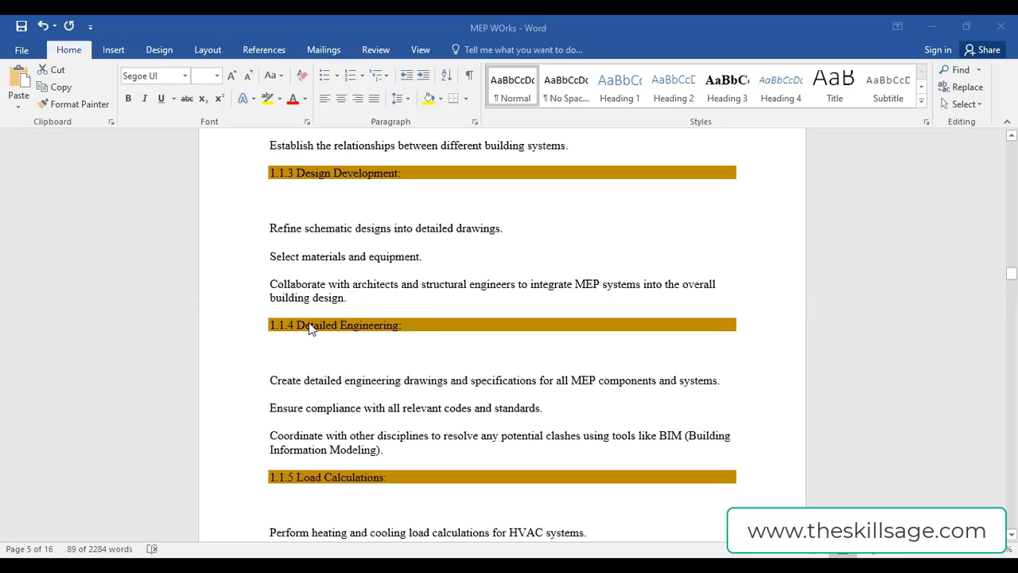
{"action": "scroll", "coordinate": [342, 443], "scroll_direction": "down", "scroll_amount": 1}
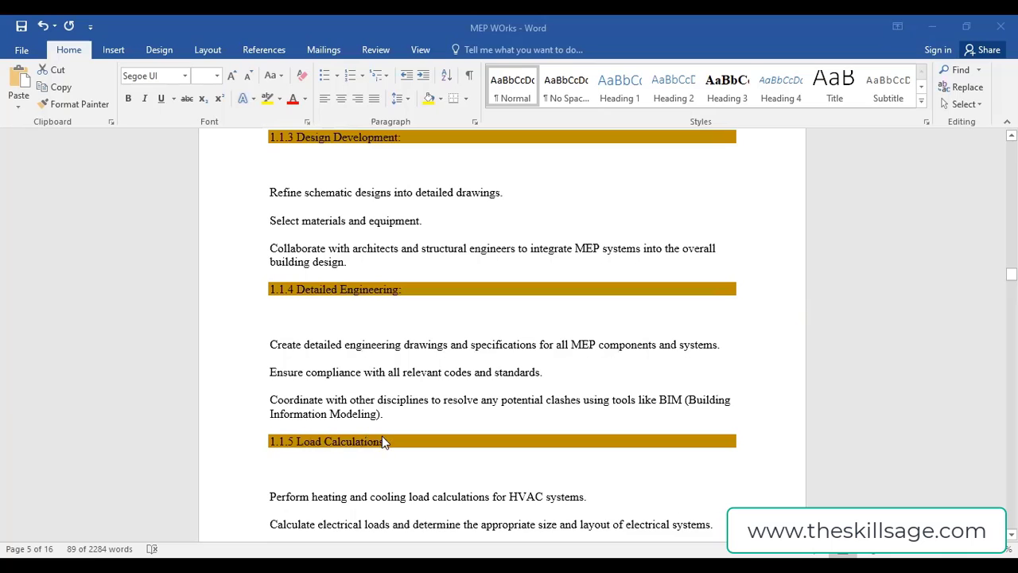
{"action": "scroll", "coordinate": [382, 442], "scroll_direction": "down", "scroll_amount": 4}
{"action": "scroll", "coordinate": [330, 412], "scroll_direction": "down", "scroll_amount": 1}
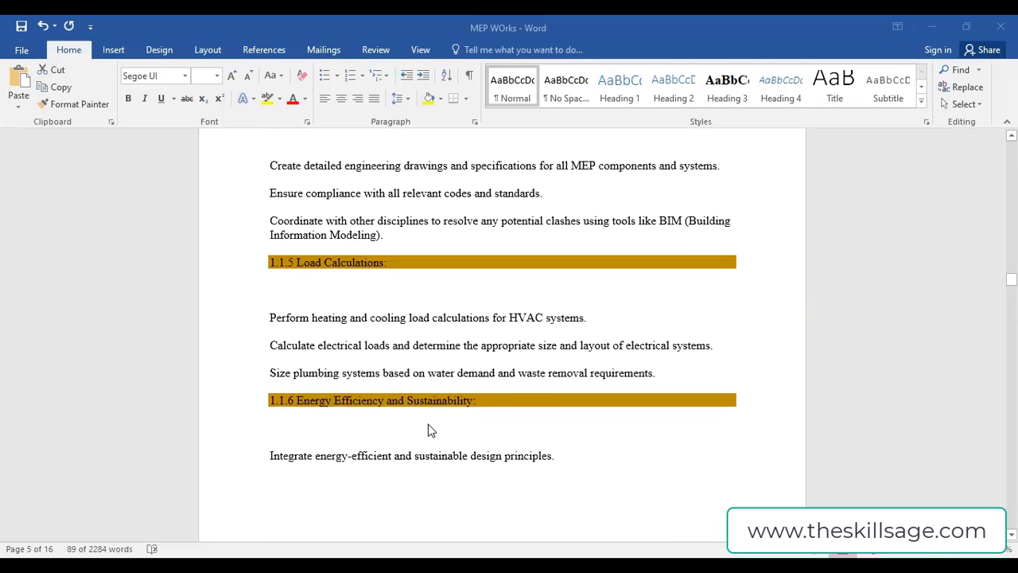
{"action": "scroll", "coordinate": [428, 430], "scroll_direction": "down", "scroll_amount": 2}
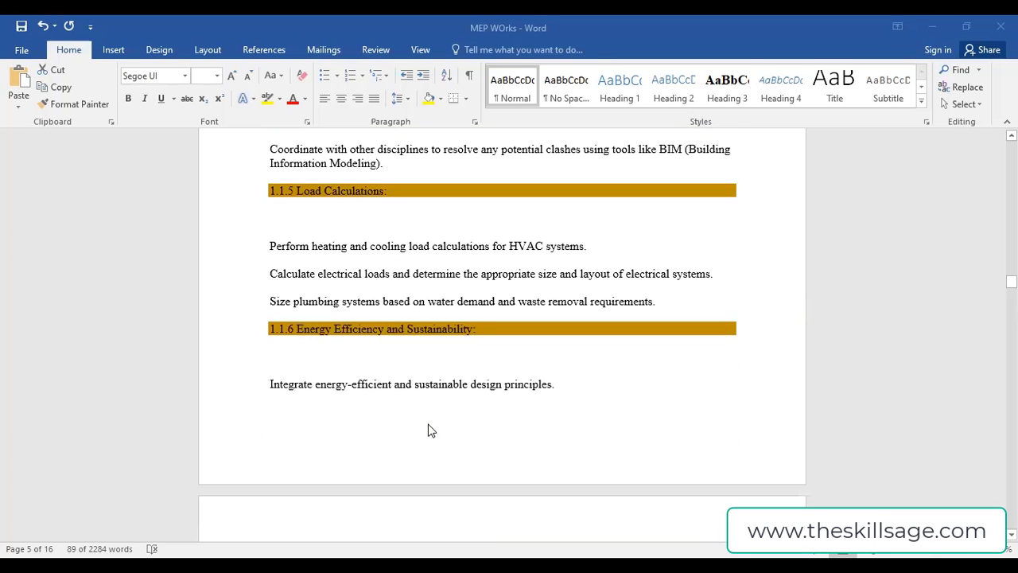
{"action": "scroll", "coordinate": [428, 430], "scroll_direction": "down", "scroll_amount": 1}
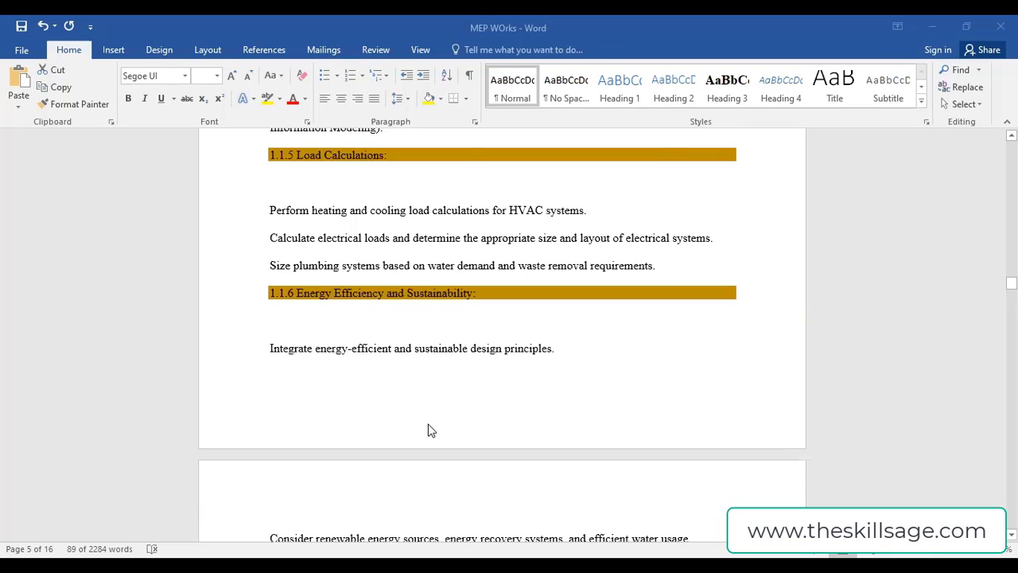
{"action": "scroll", "coordinate": [428, 430], "scroll_direction": "down", "scroll_amount": 4}
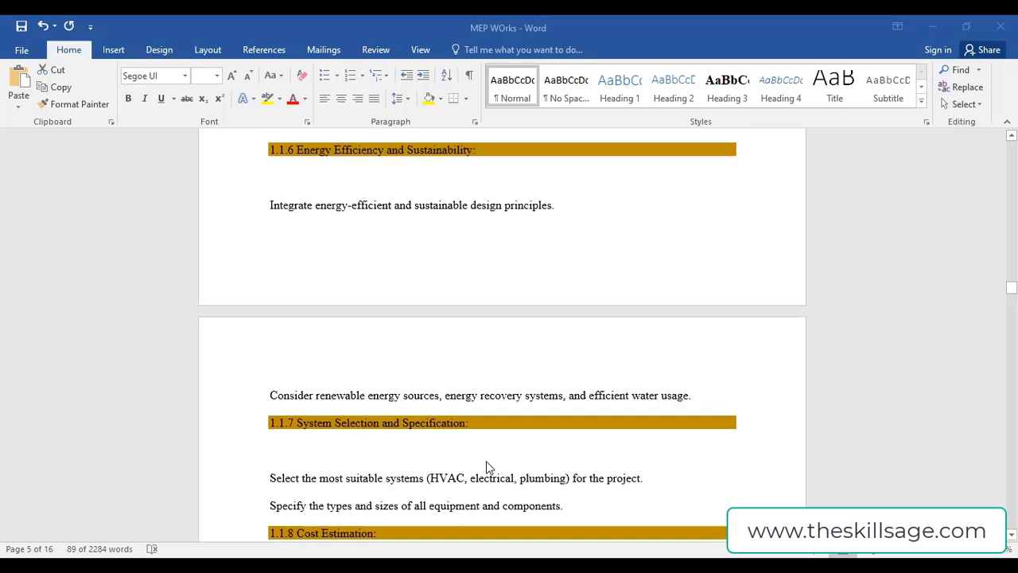
{"action": "key", "text": "alt+Tab"}
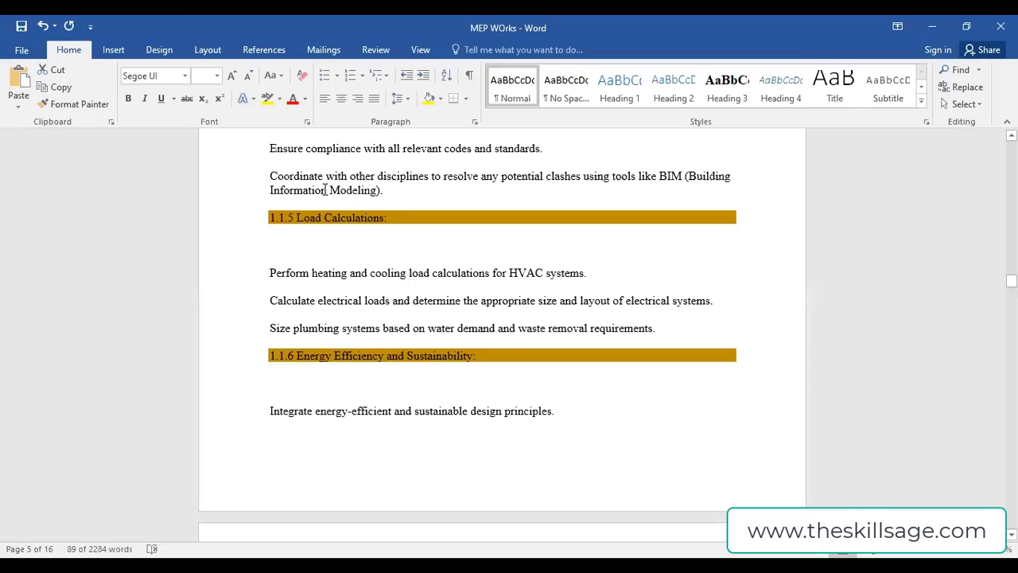
Step: Examine the remaining HVAC scope in the Word document, from Load Calculations through Procurement to the start of Installation
{"action": "scroll", "coordinate": [349, 341], "scroll_direction": "up", "scroll_amount": 1}
{"action": "scroll", "coordinate": [346, 308], "scroll_direction": "up", "scroll_amount": 1}
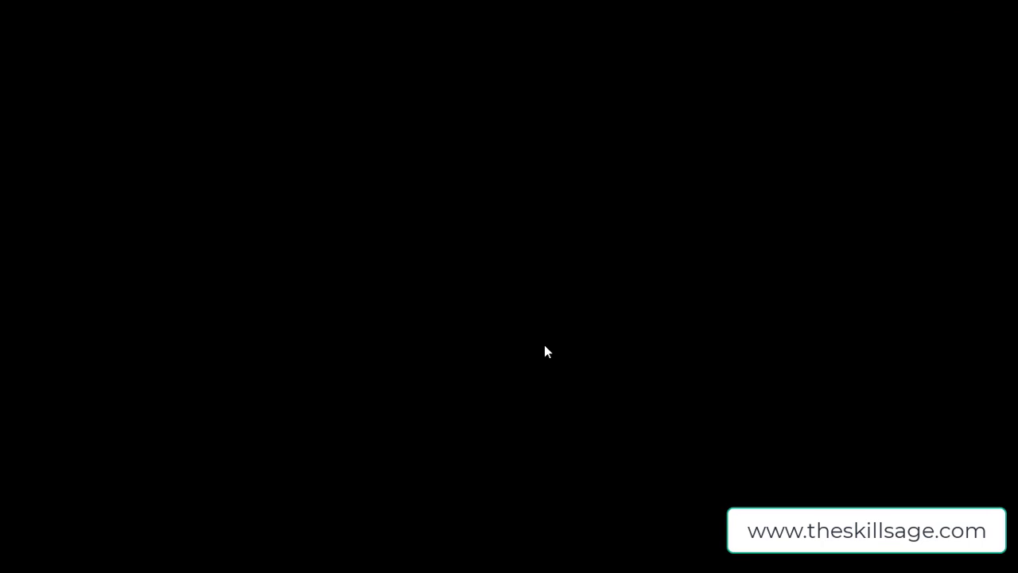
{"action": "scroll", "coordinate": [547, 407], "scroll_direction": "down", "scroll_amount": 2}
{"action": "scroll", "coordinate": [548, 407], "scroll_direction": "down", "scroll_amount": 9}
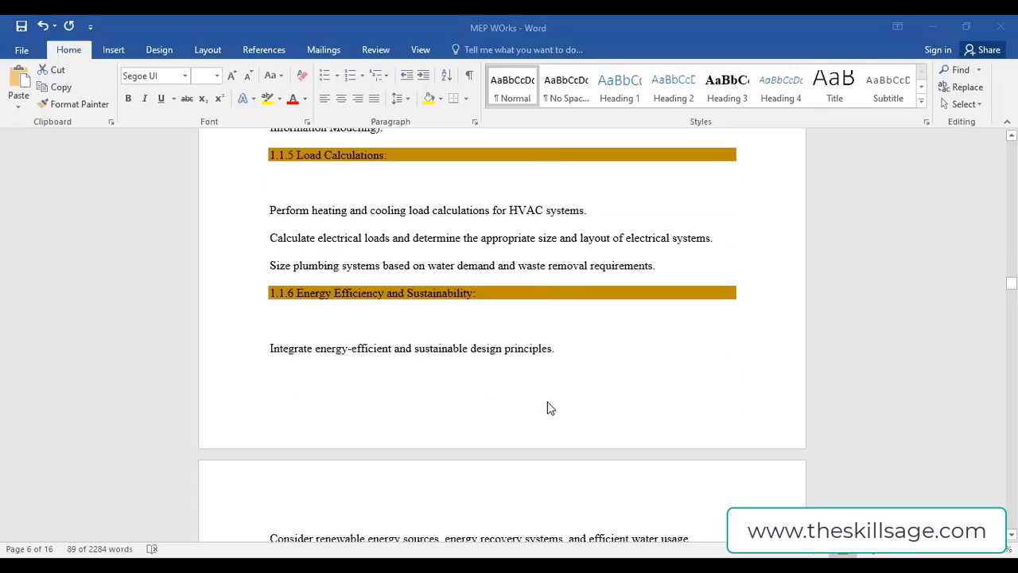
{"action": "scroll", "coordinate": [548, 407], "scroll_direction": "down", "scroll_amount": 9}
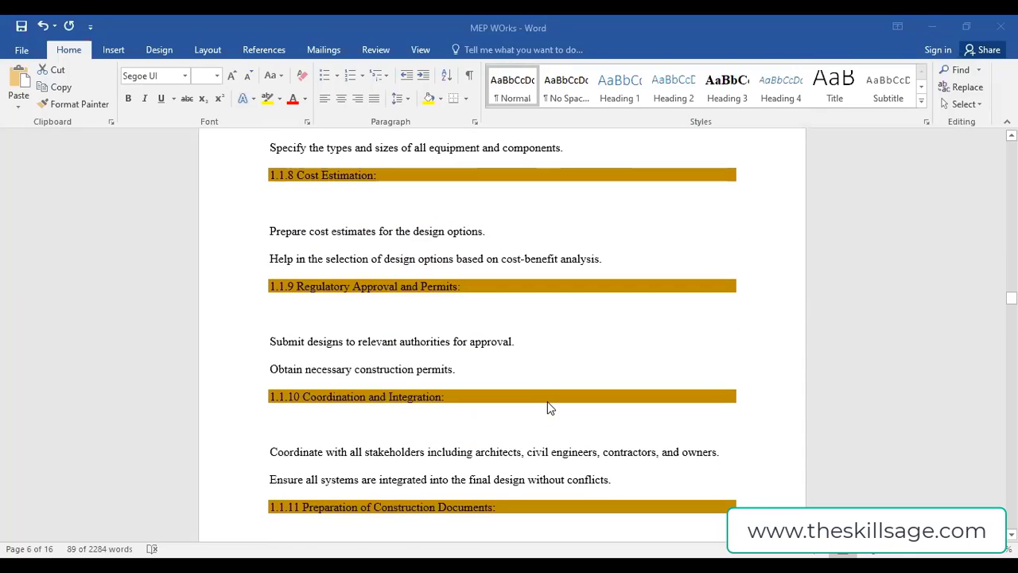
{"action": "scroll", "coordinate": [547, 407], "scroll_direction": "down", "scroll_amount": 6}
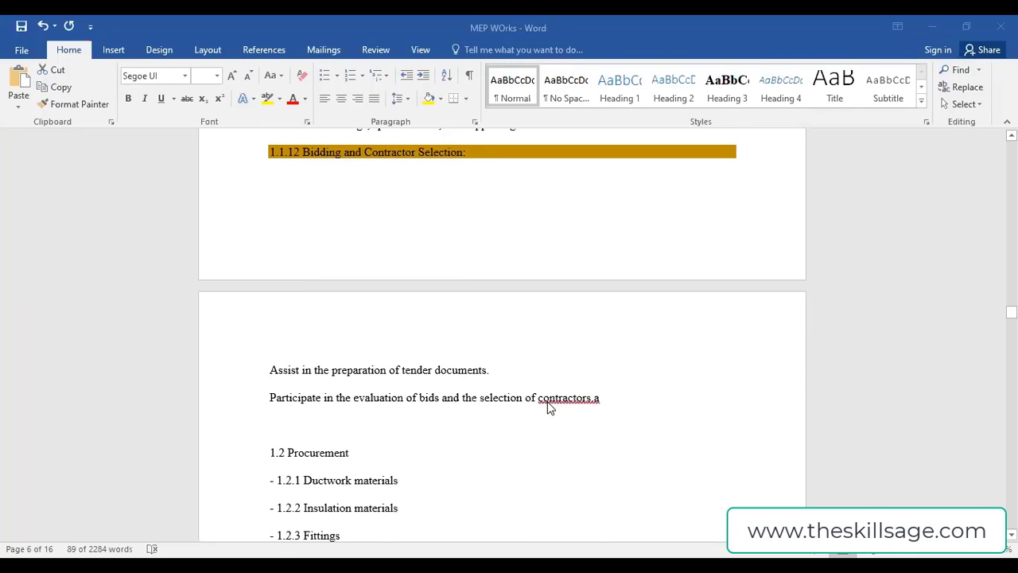
{"action": "scroll", "coordinate": [549, 408], "scroll_direction": "down", "scroll_amount": 3}
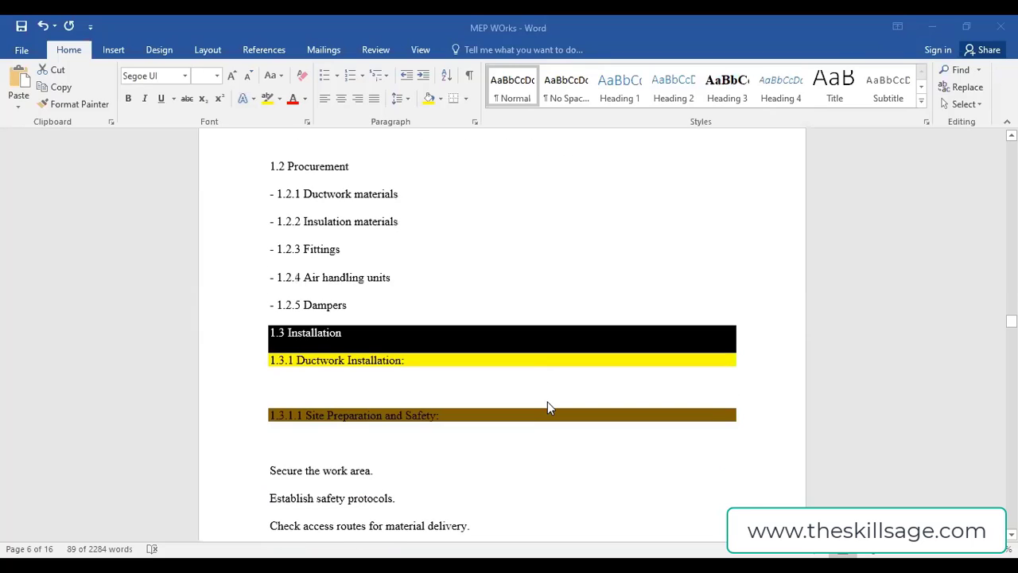
{"action": "scroll", "coordinate": [547, 407], "scroll_direction": "down", "scroll_amount": 2}
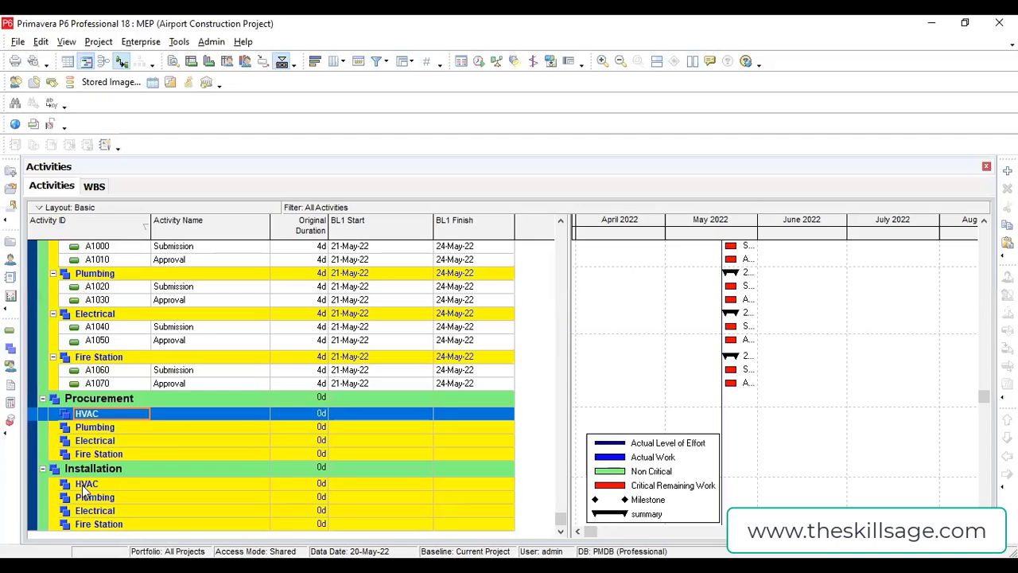
Step: In Primavera P6, add a child WBS named "Duct work" under the Installation HVAC element and return to the activities view
{"action": "left_click", "coordinate": [82, 484]}
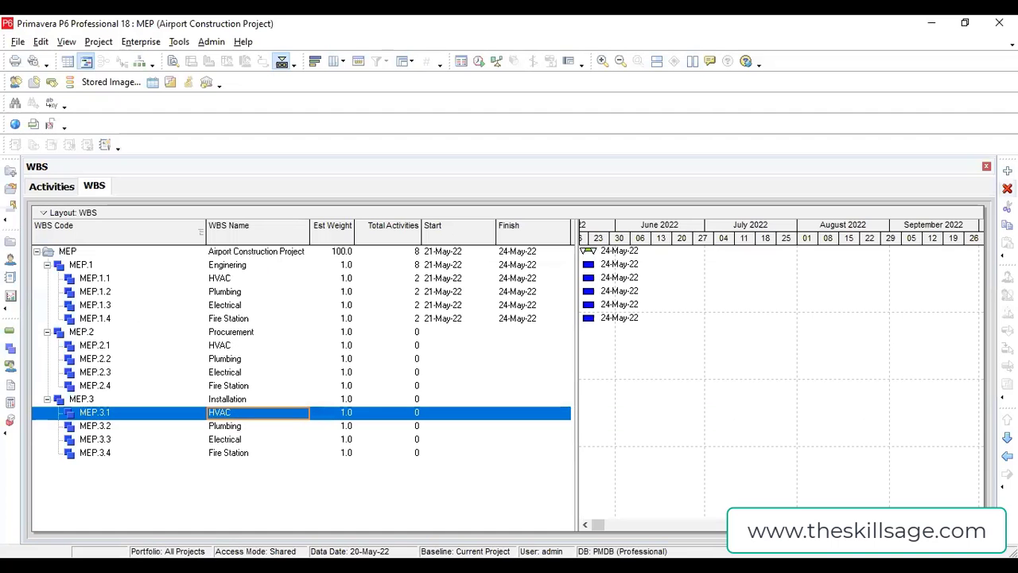
{"action": "left_click", "coordinate": [1007, 170]}
{"action": "left_click", "coordinate": [275, 429]}
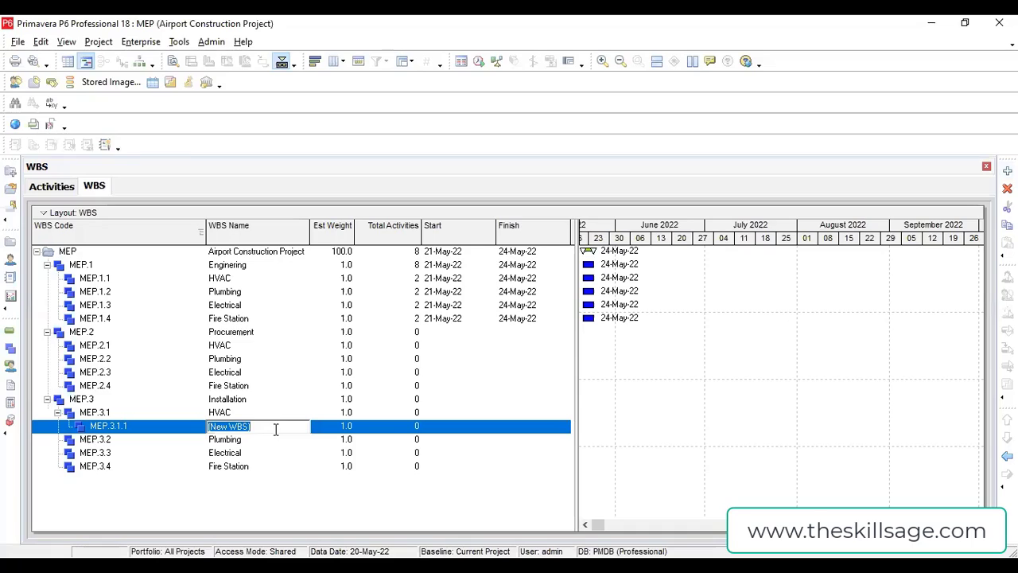
{"action": "type", "text": "Duct work"}
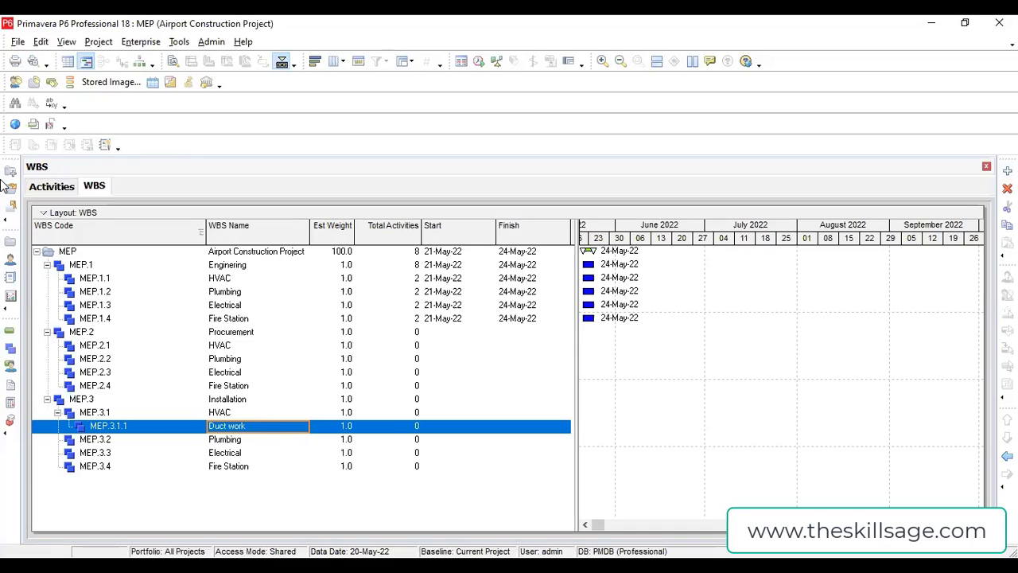
{"action": "left_click", "coordinate": [64, 189]}
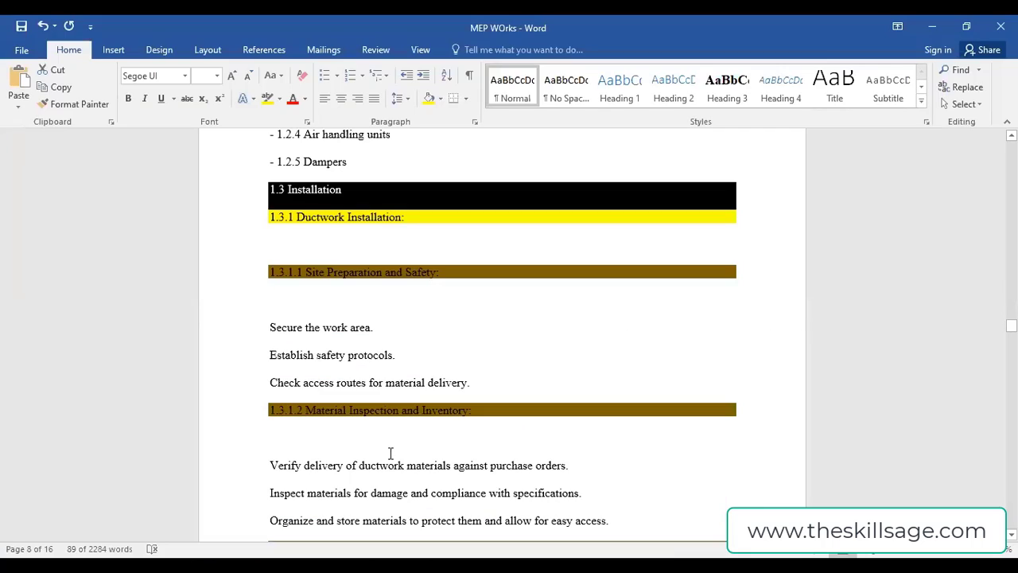
Step: Review the ductwork installation tasks in the Word document, from Site Preparation and Safety to Installation of Supports
{"action": "scroll", "coordinate": [391, 453], "scroll_direction": "down", "scroll_amount": 1}
{"action": "scroll", "coordinate": [391, 453], "scroll_direction": "up", "scroll_amount": 1}
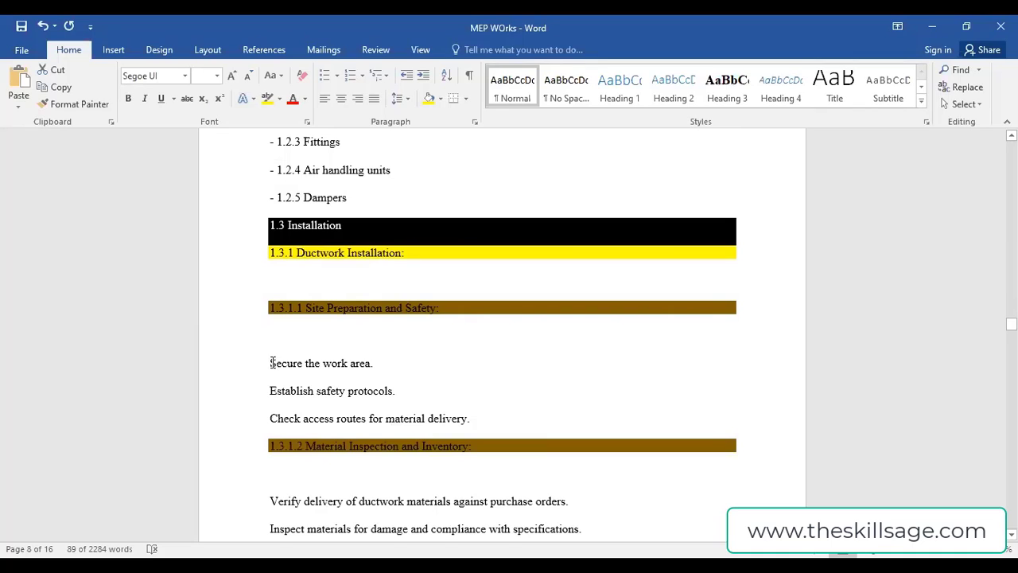
{"action": "left_click_drag", "start_coordinate": [271, 362], "coordinate": [477, 414]}
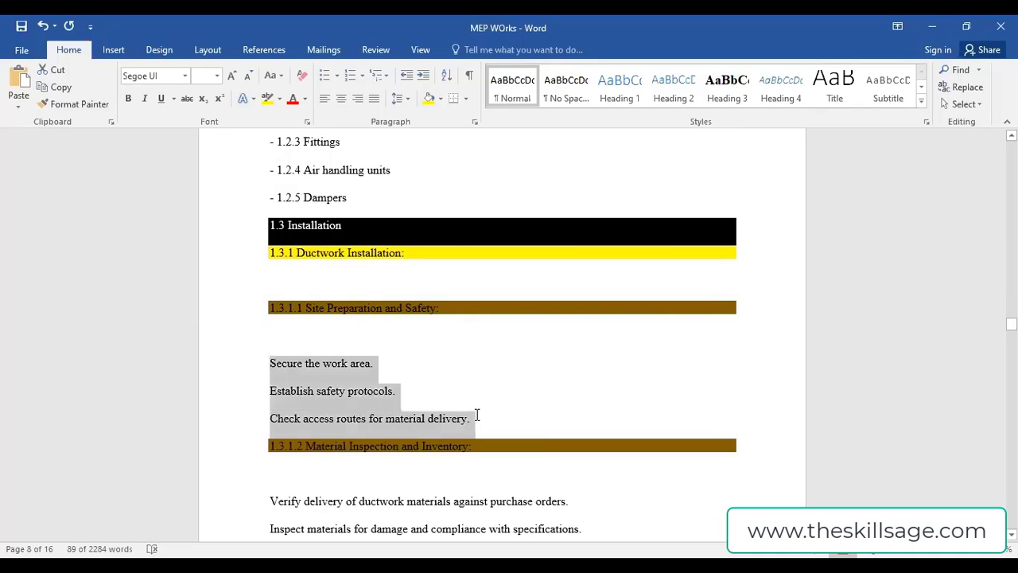
{"action": "left_click", "coordinate": [447, 309]}
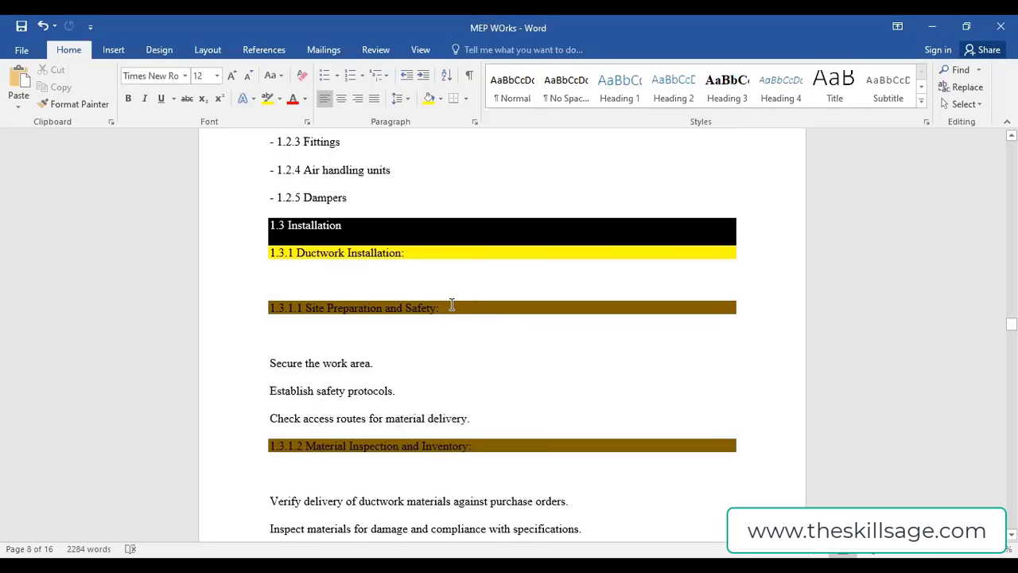
{"action": "scroll", "coordinate": [477, 436], "scroll_direction": "down", "scroll_amount": 5}
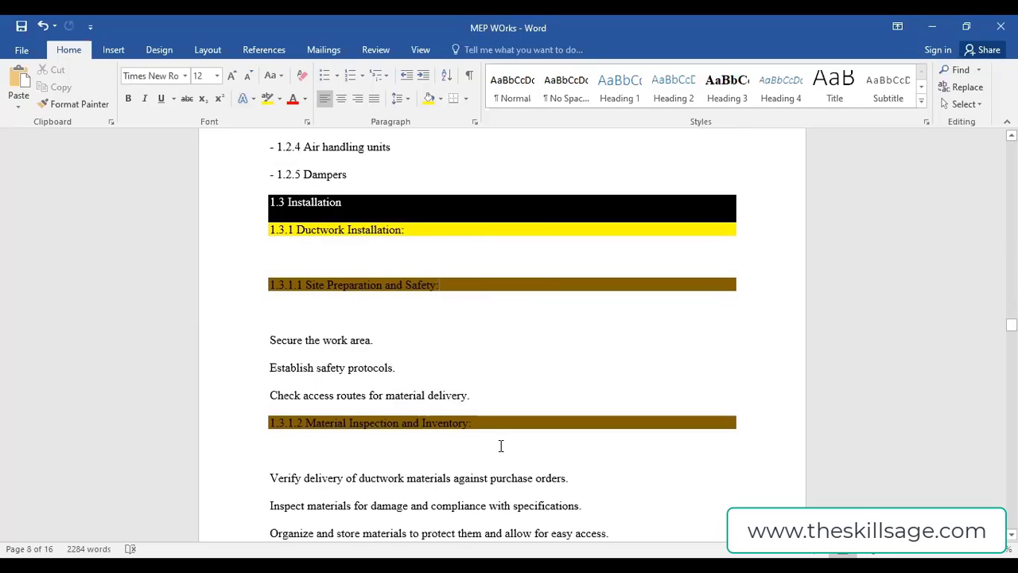
{"action": "scroll", "coordinate": [452, 441], "scroll_direction": "down", "scroll_amount": 9}
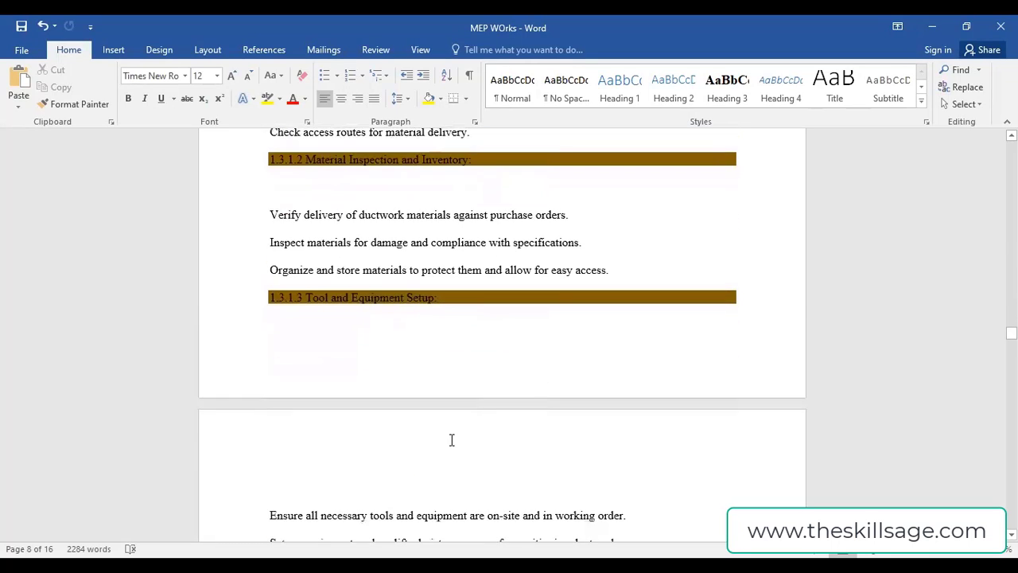
{"action": "scroll", "coordinate": [443, 431], "scroll_direction": "up", "scroll_amount": 10}
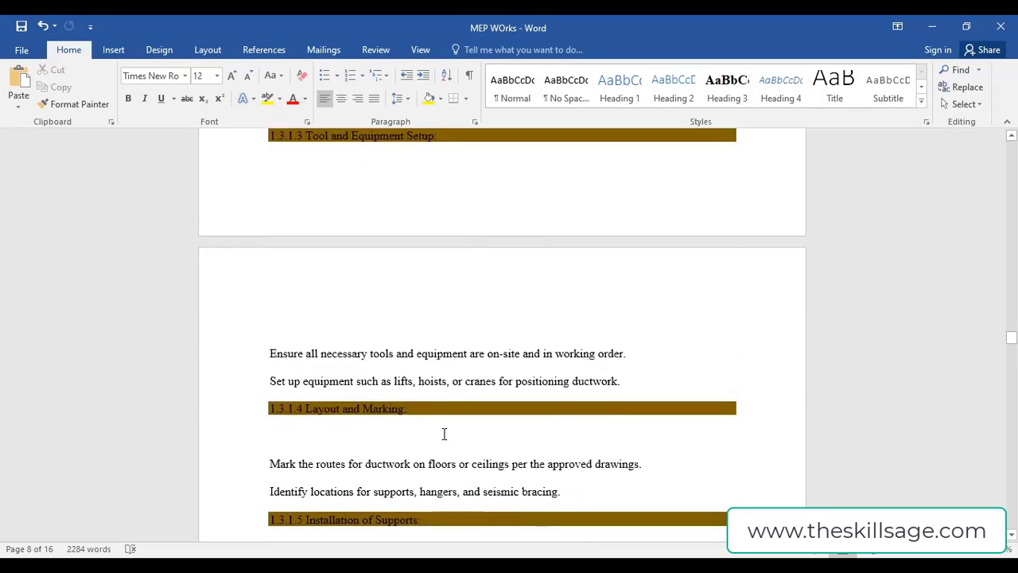
Step: Review the Material Inspection and Inventory tasks in the Word document, selecting the lines from verifying delivery to storing materials
{"action": "left_click_drag", "start_coordinate": [269, 355], "coordinate": [606, 414]}
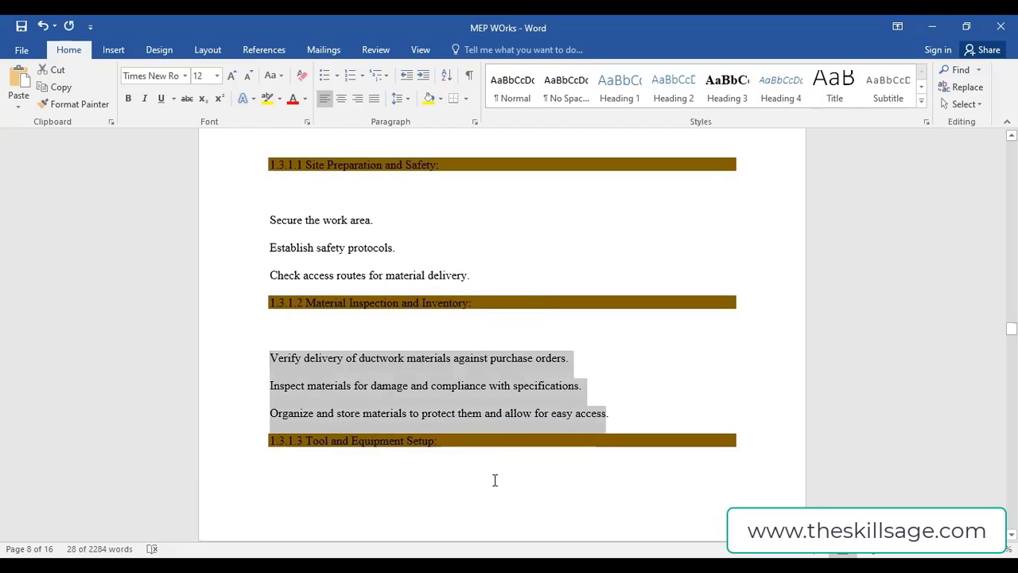
{"action": "scroll", "coordinate": [494, 480], "scroll_direction": "up", "scroll_amount": 4}
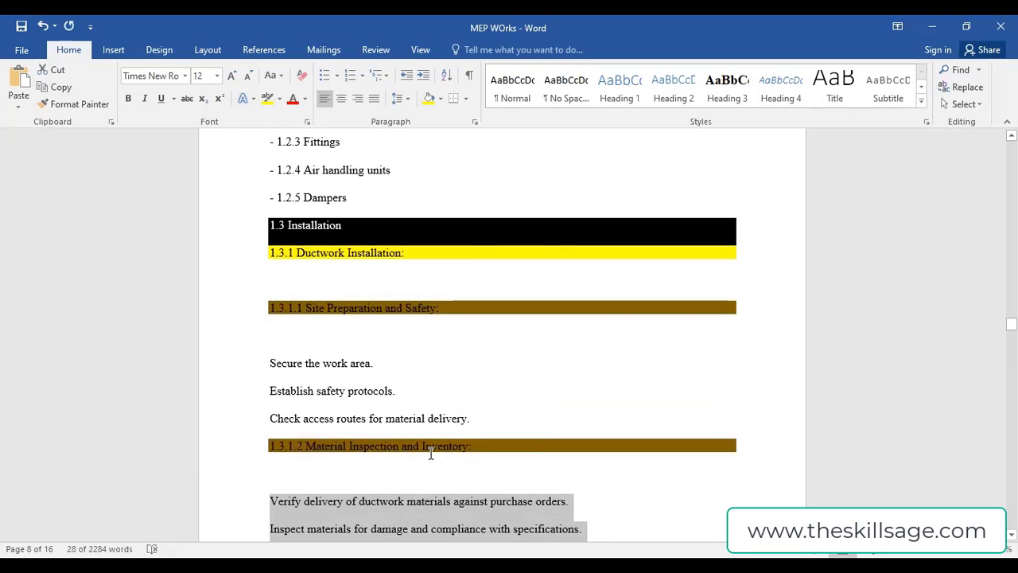
{"action": "left_click", "coordinate": [432, 446]}
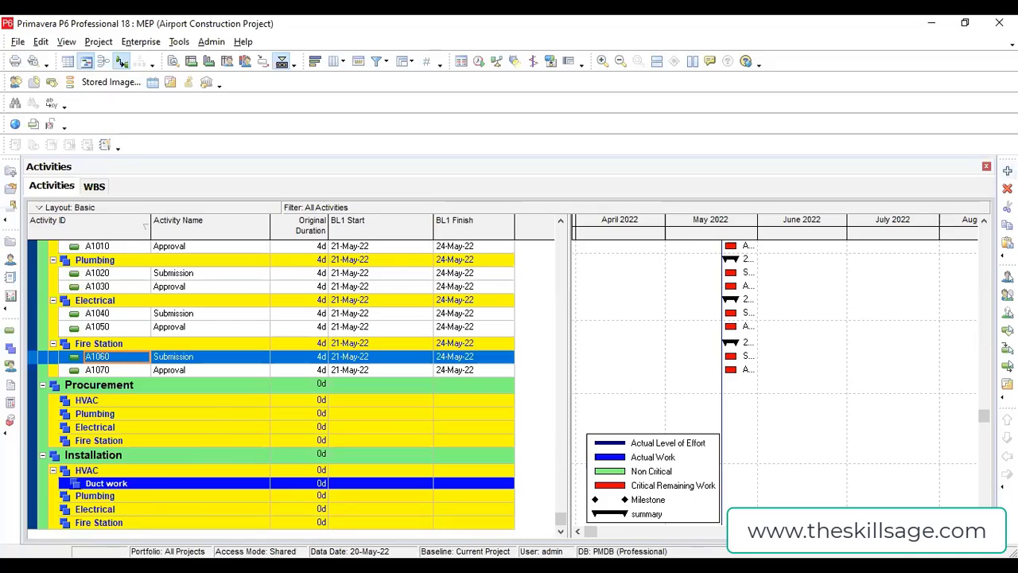
{"action": "key", "text": "Insert"}
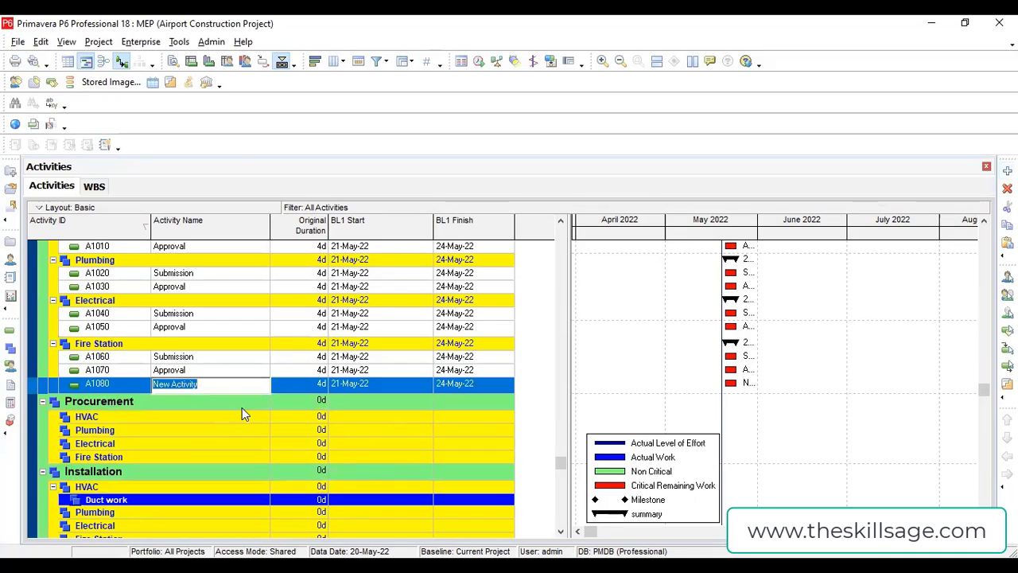
{"action": "key", "text": "Return"}
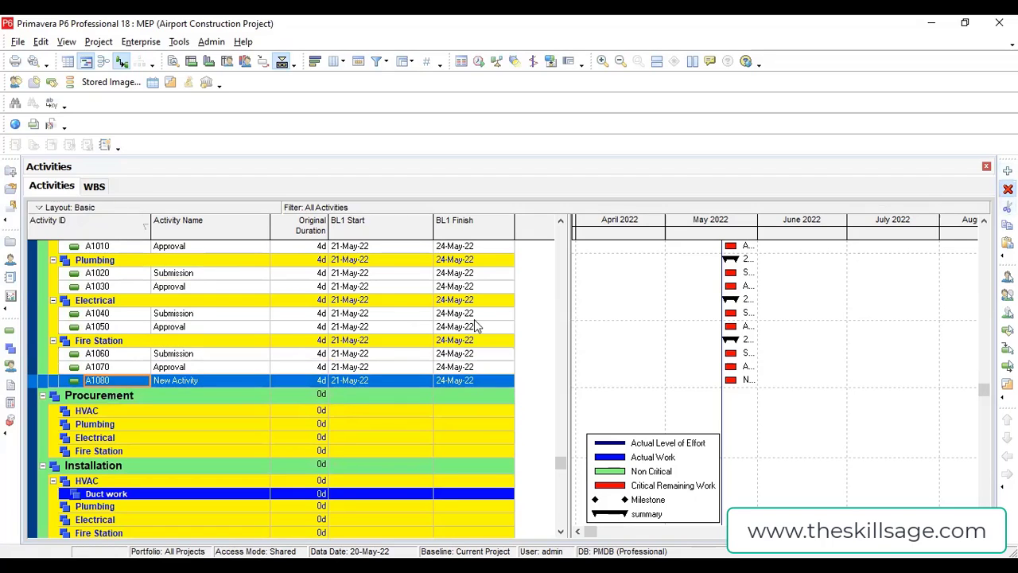
{"action": "key", "text": "Delete"}
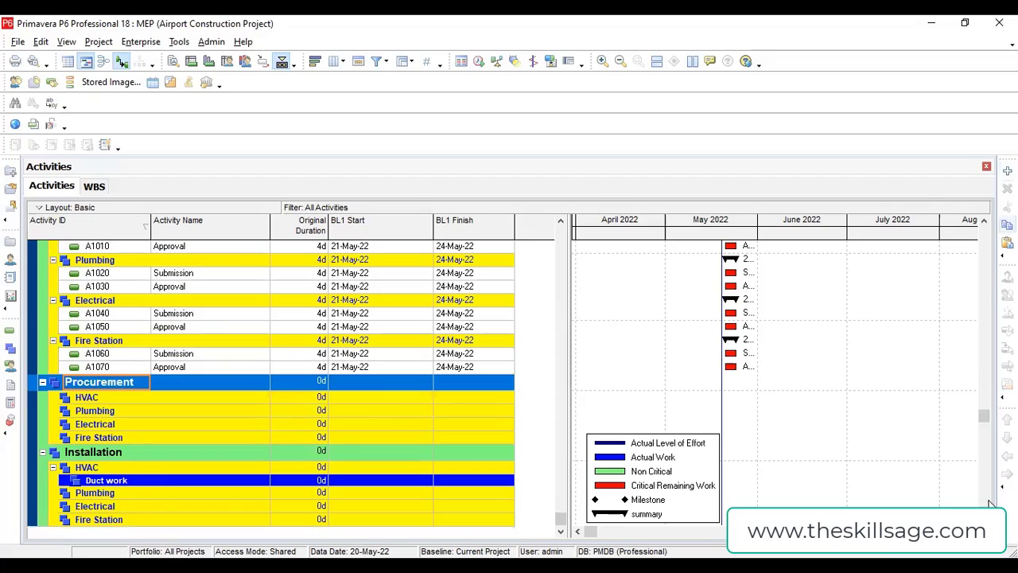
Step: In Primavera P6, add an activity named "Site Preps" under the Duct work WBS of Installation HVAC
{"action": "left_click", "coordinate": [99, 481]}
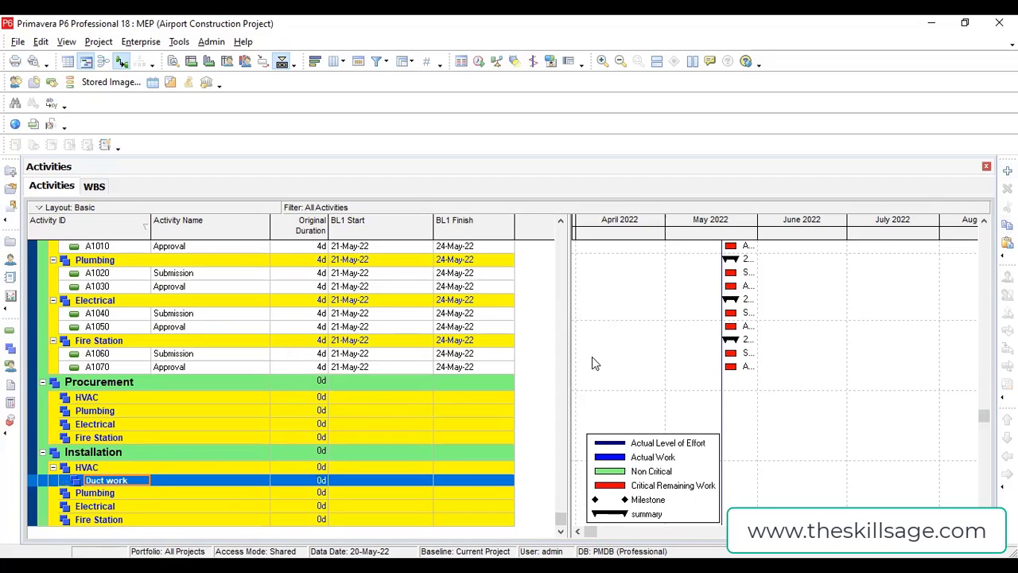
{"action": "left_click", "coordinate": [1007, 171]}
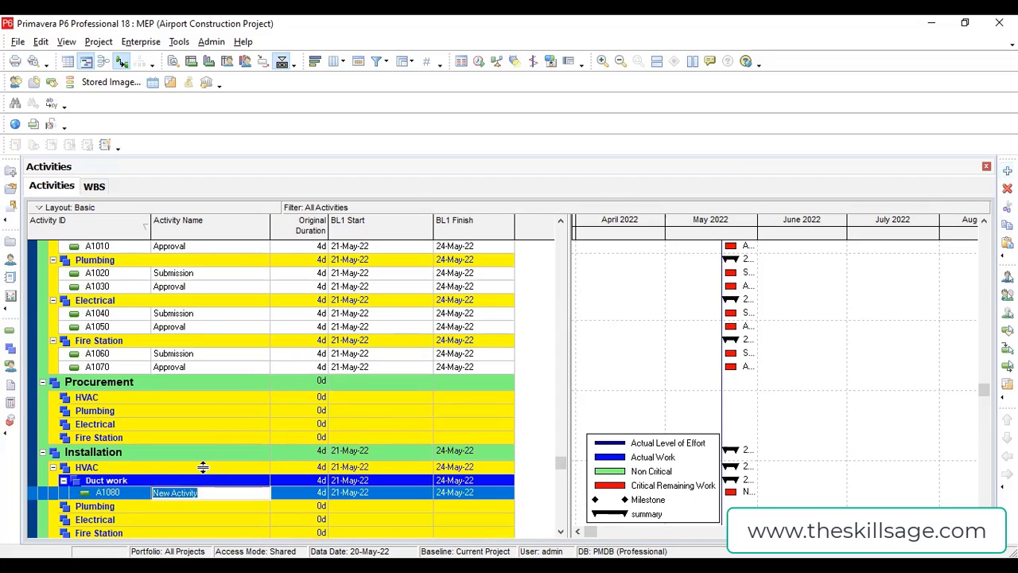
{"action": "left_click", "coordinate": [559, 483]}
{"action": "left_click_drag", "start_coordinate": [557, 487], "coordinate": [559, 519]}
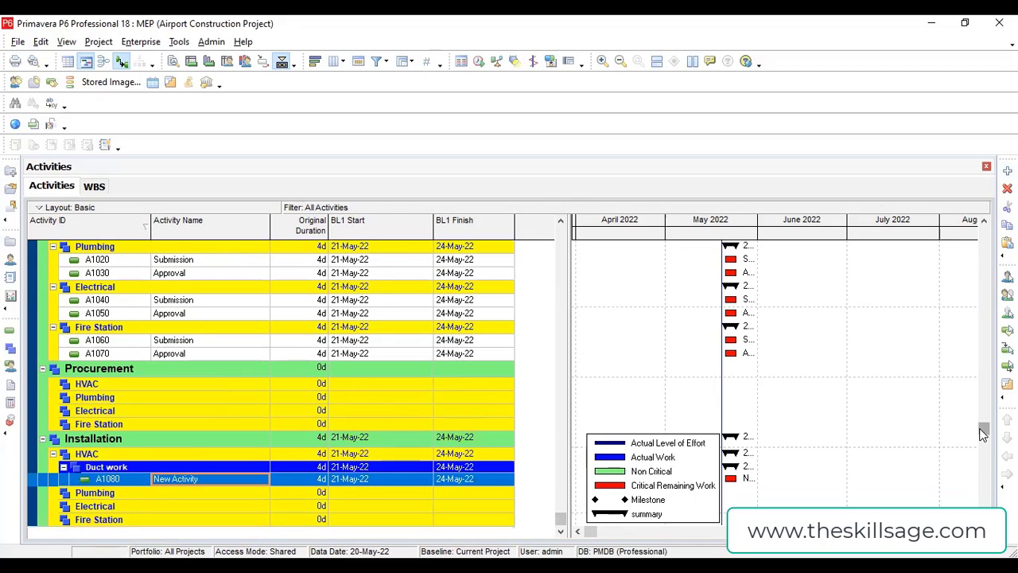
{"action": "left_click_drag", "start_coordinate": [984, 453], "coordinate": [984, 477]}
{"action": "left_click", "coordinate": [227, 459]}
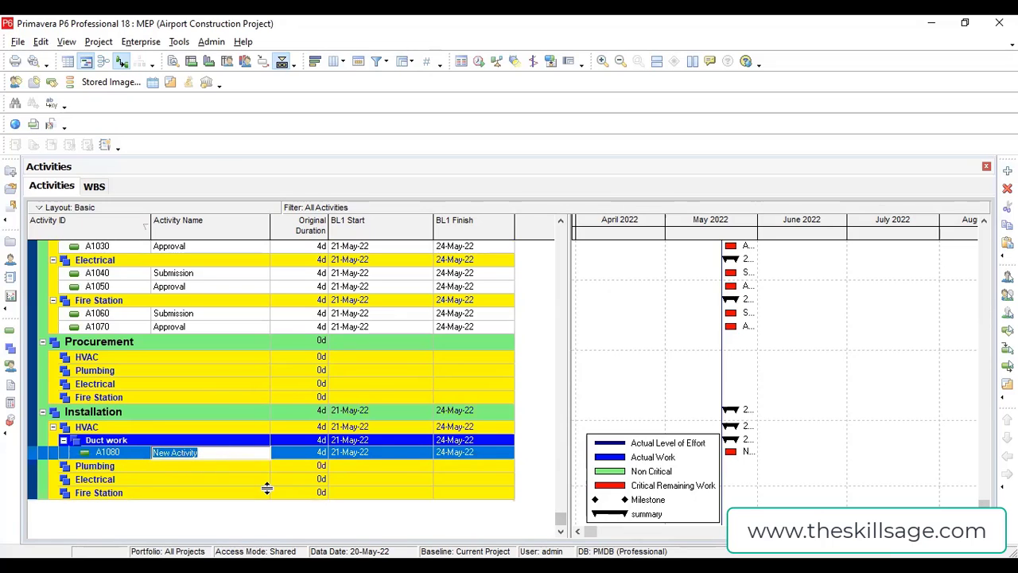
{"action": "key", "text": "alt+Tab"}
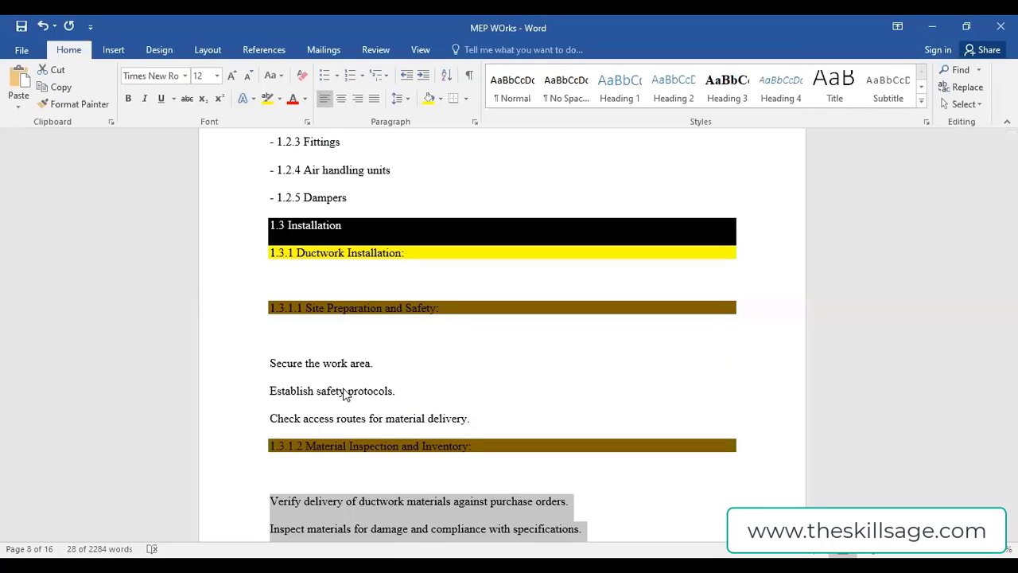
{"action": "key", "text": "alt+Tab"}
{"action": "type", "text": "Site "}
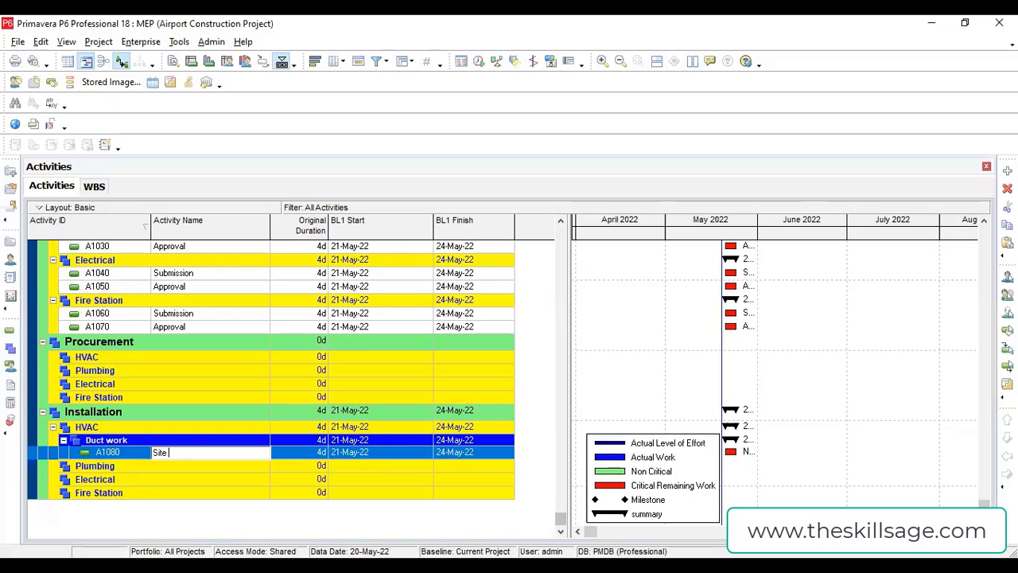
{"action": "type", "text": "Preps"}
{"action": "key", "text": "Return"}
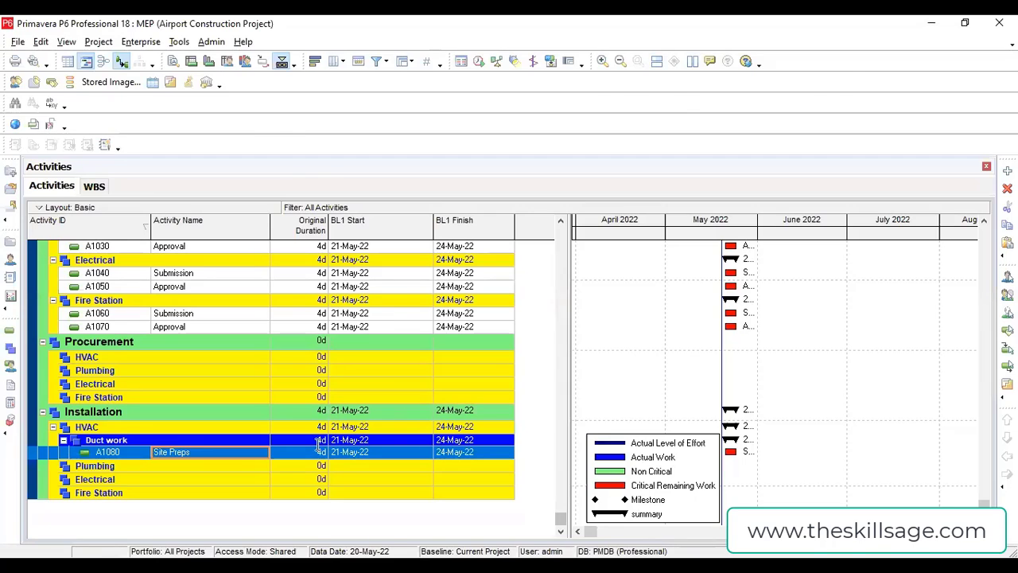
Step: Check the Word document for the next ductwork task and add a "Material Inspection" activity under Duct work in Primavera P6
{"action": "key", "text": "alt+Tab"}
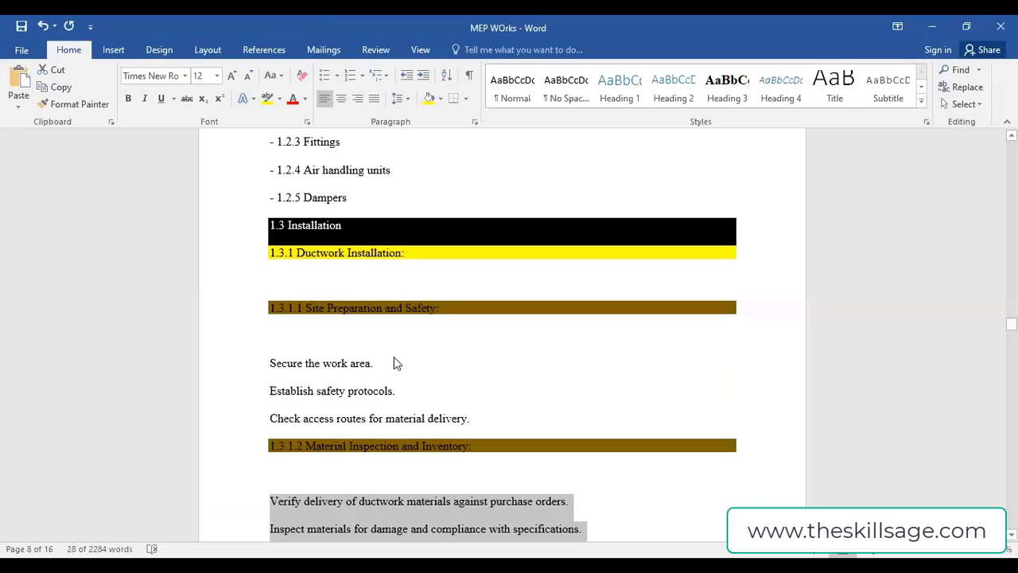
{"action": "key", "text": "alt+Tab"}
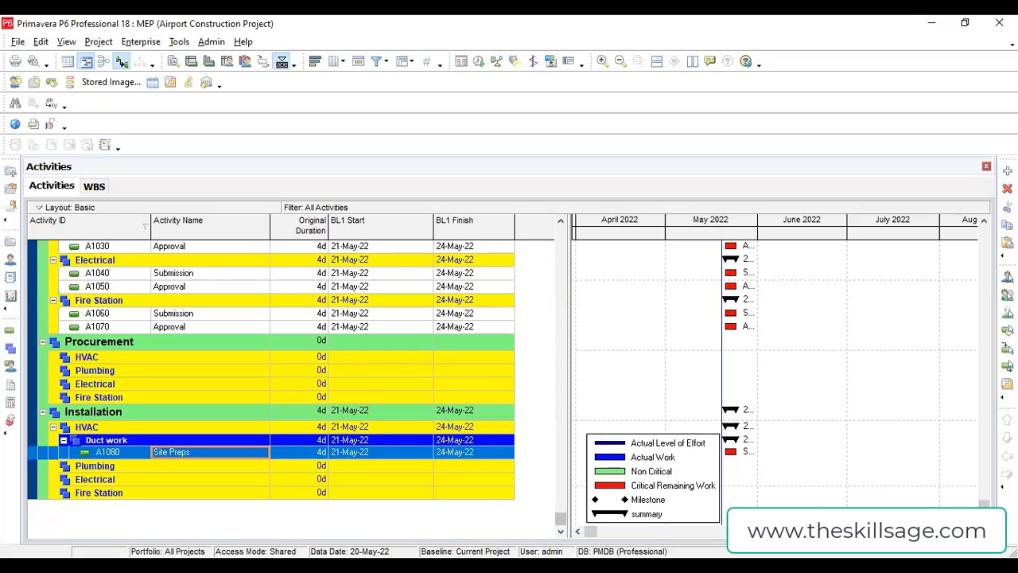
{"action": "left_click", "coordinate": [1007, 170]}
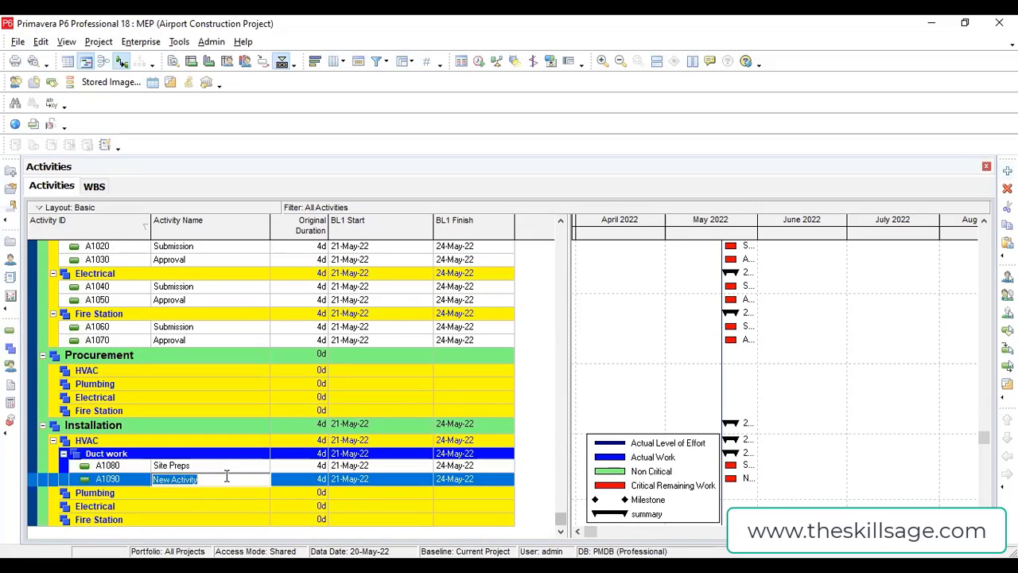
{"action": "type", "text": "Material "}
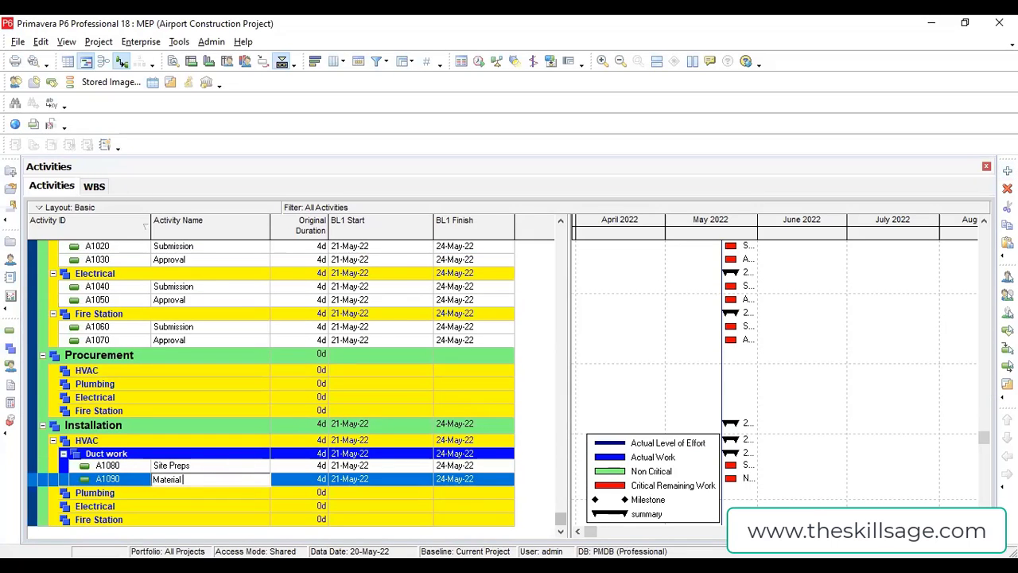
{"action": "type", "text": "Inspection"}
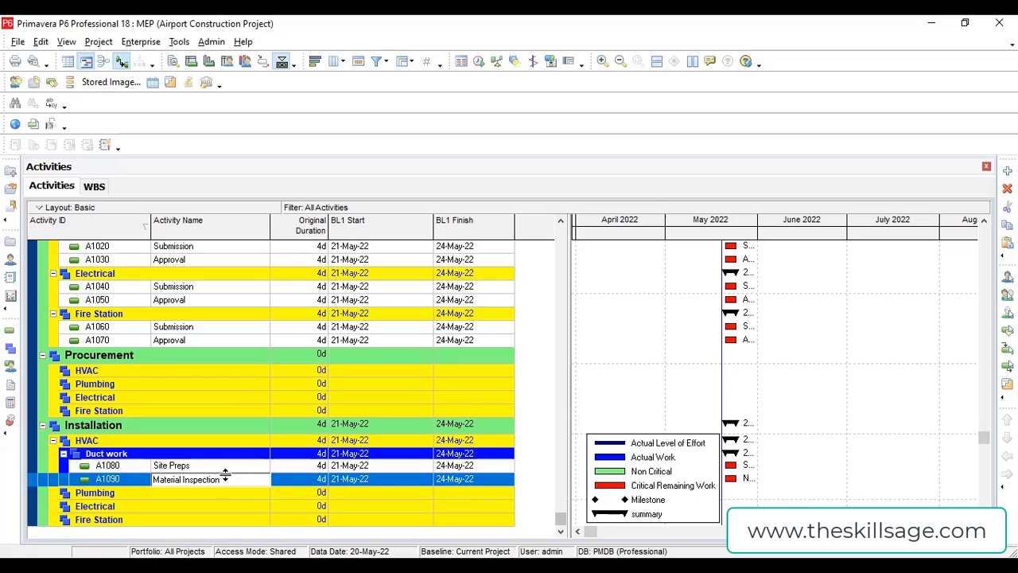
{"action": "key", "text": "Return"}
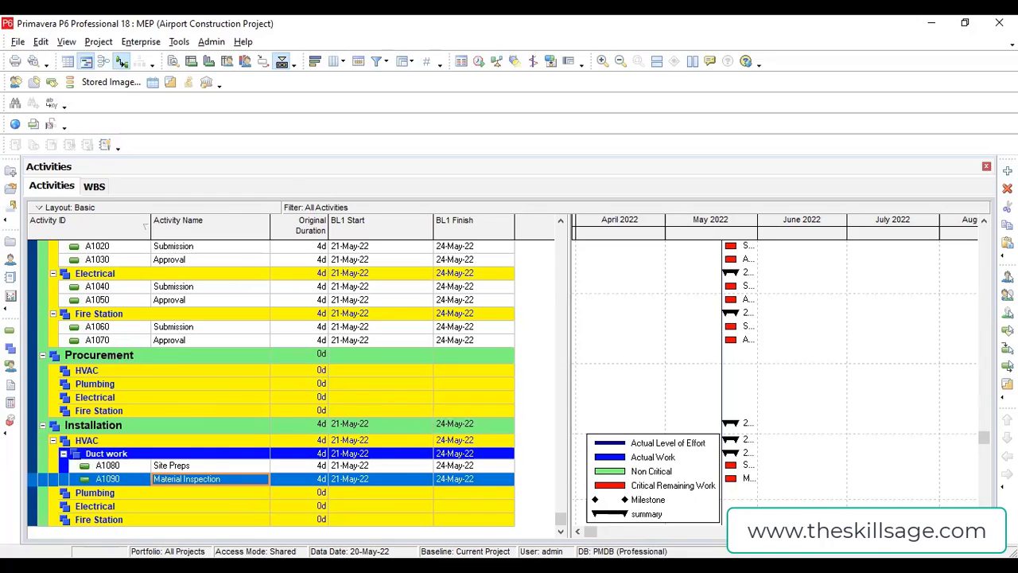
Step: Add a Duct work activity named "Tools and Equipment Setup", taken from heading 1.3.1.3 of the Word document
{"action": "left_click", "coordinate": [1007, 170]}
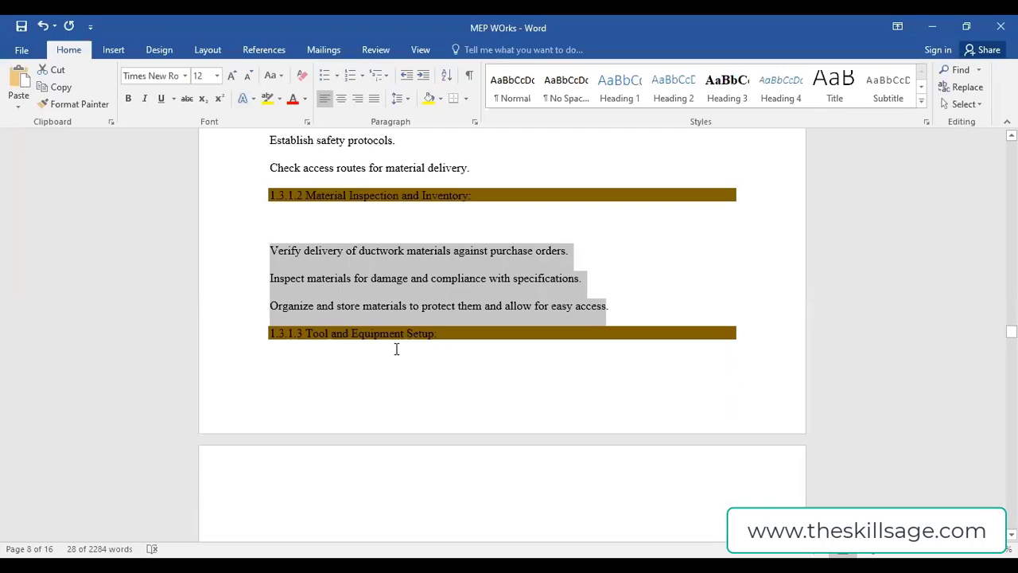
{"action": "left_click", "coordinate": [373, 289]}
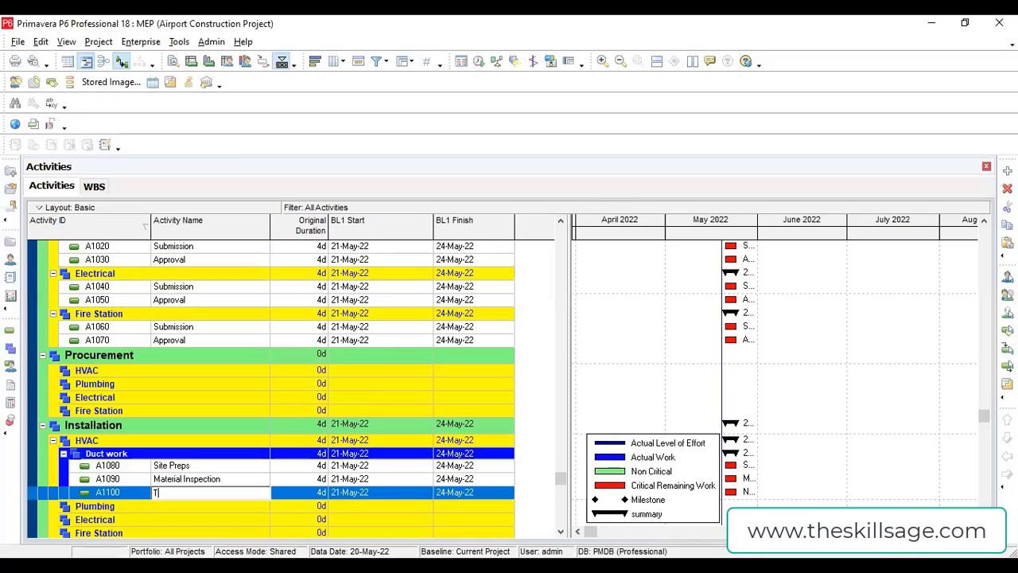
{"action": "type", "text": "Tools and Eq"}
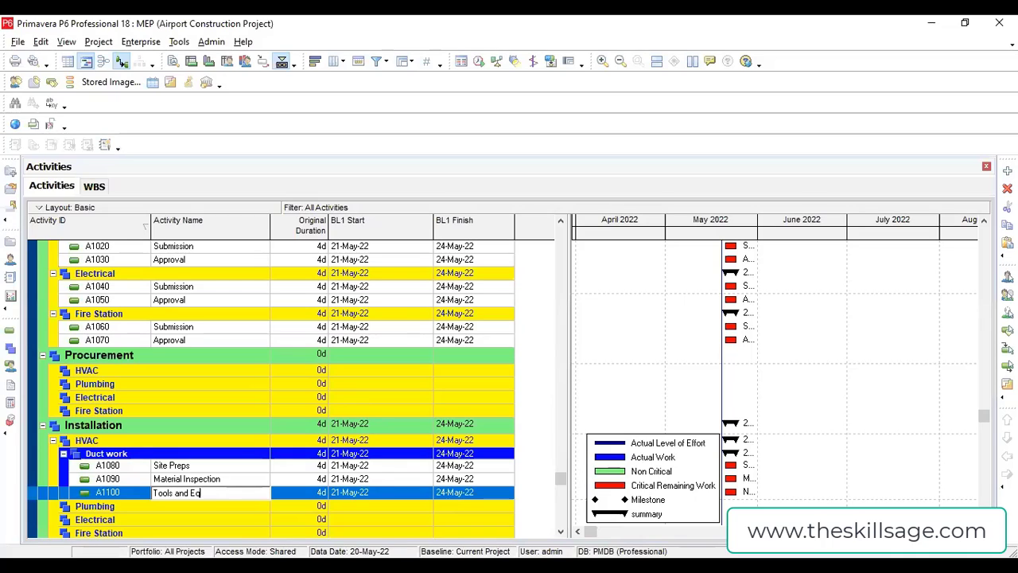
{"action": "type", "text": "uipment Setup"}
{"action": "key", "text": "Return"}
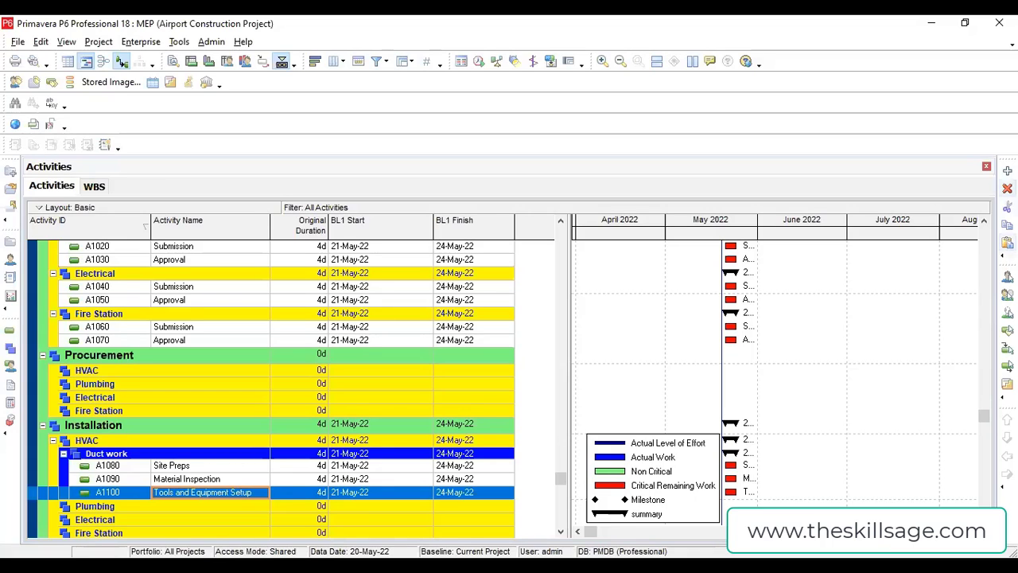
Step: Add a Duct work activity named "Layout and Marking", matching heading 1.3.1.4 of the Word document
{"action": "left_click", "coordinate": [1008, 170]}
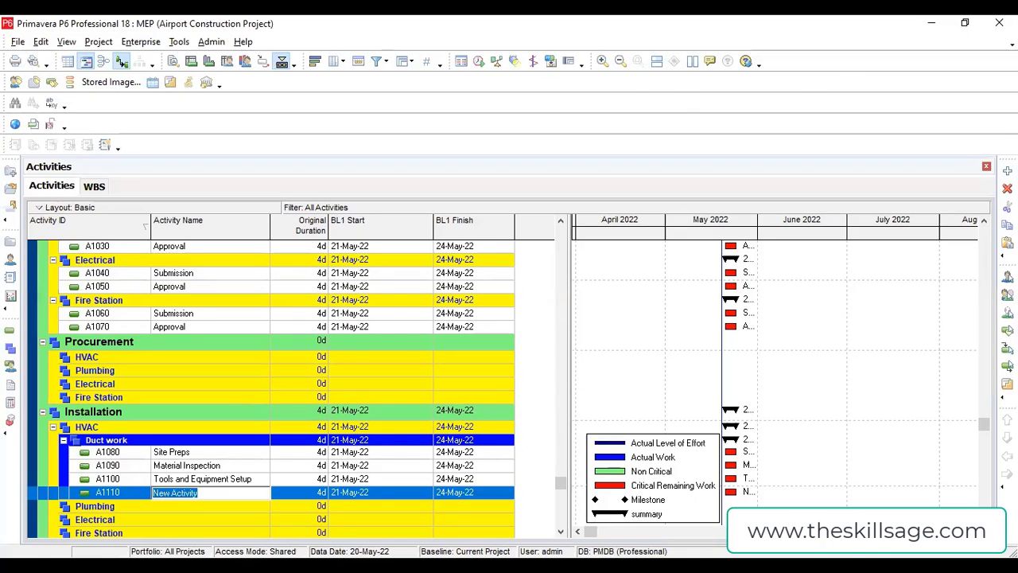
{"action": "key", "text": "alt+Tab"}
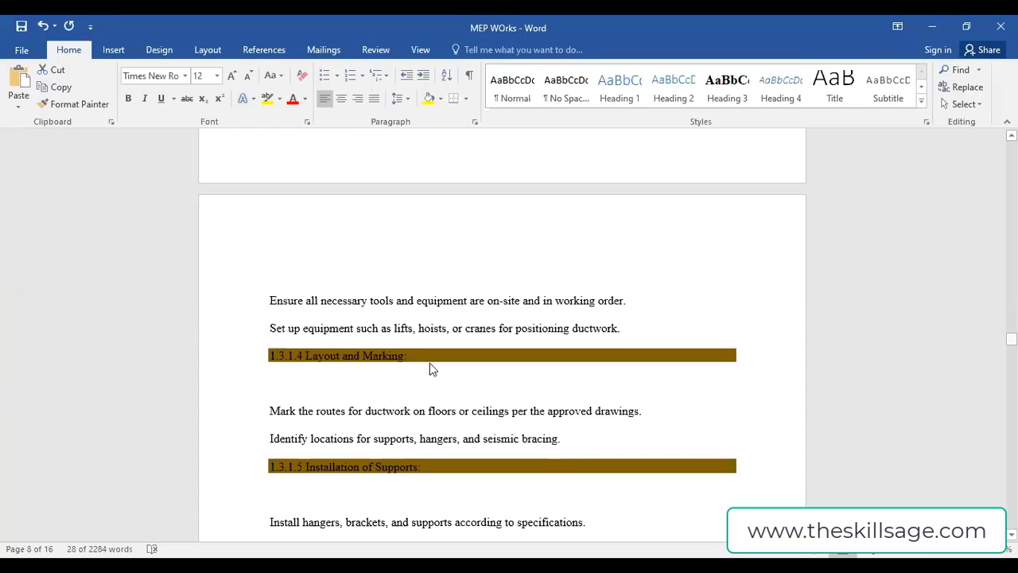
{"action": "key", "text": "alt+Tab"}
{"action": "type", "text": "Layou"}
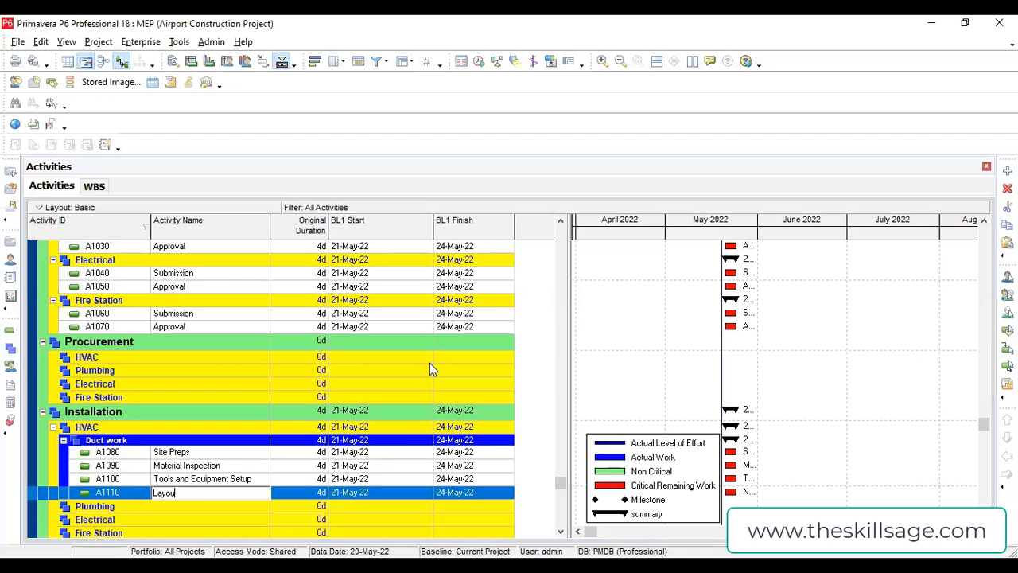
{"action": "type", "text": "t and Marking"}
{"action": "key", "text": "Return"}
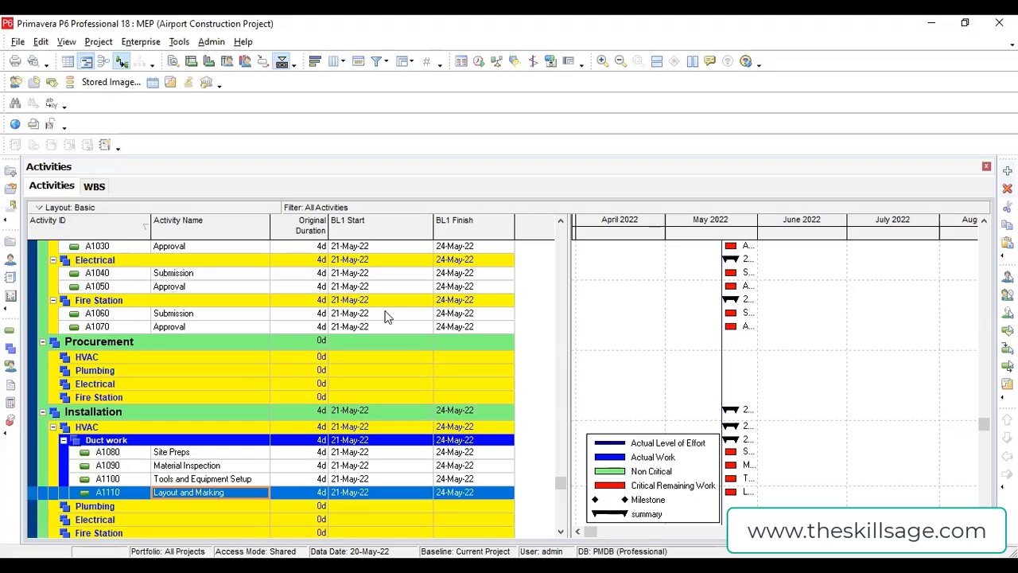
Step: Look up heading 1.3.1.5 in the Word document and add the activity "installation of supports" under Duct work in Primavera P6
{"action": "key", "text": "alt+Tab"}
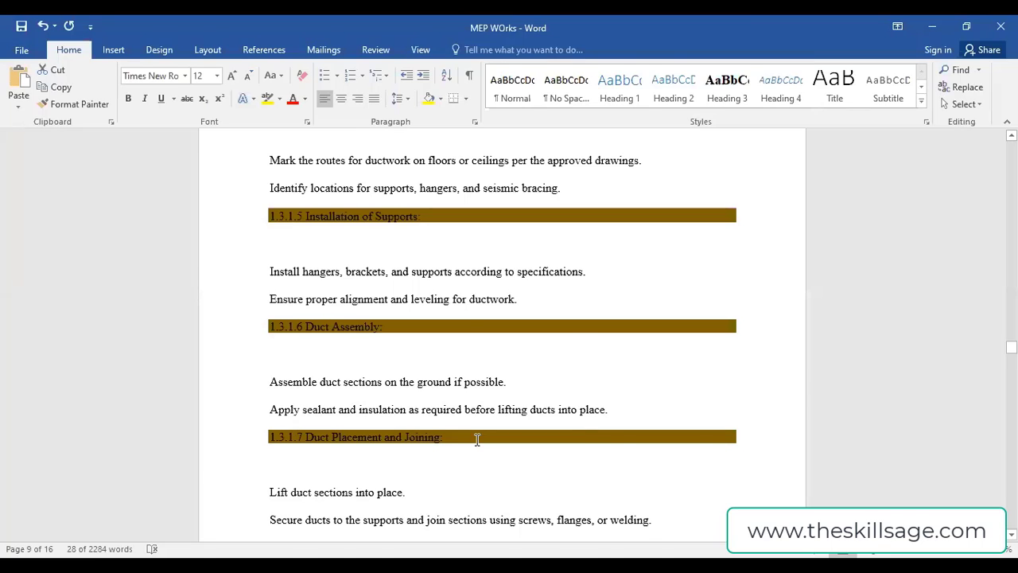
{"action": "key", "text": "alt+Tab"}
{"action": "key", "text": "Insert"}
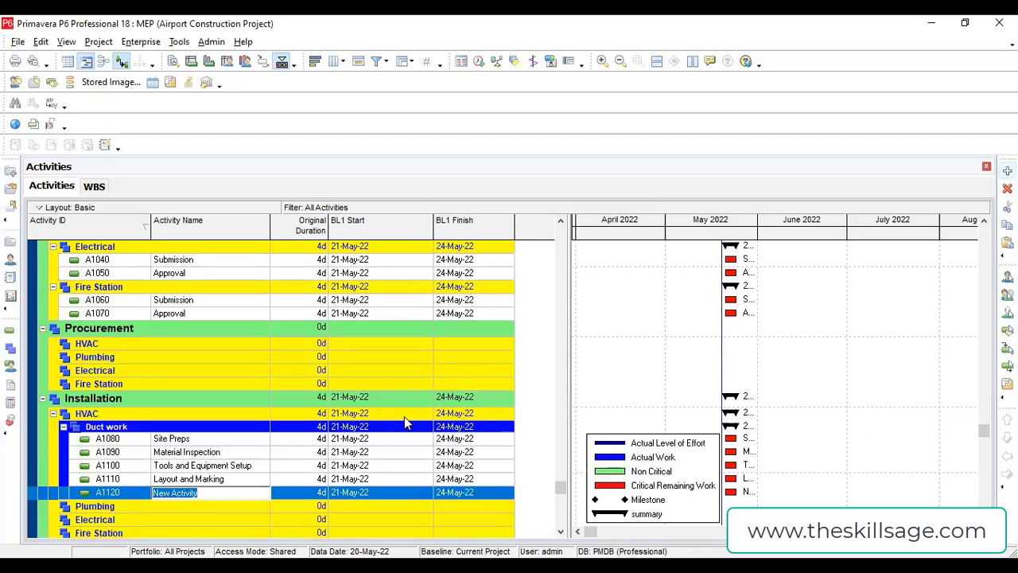
{"action": "type", "text": "installat"}
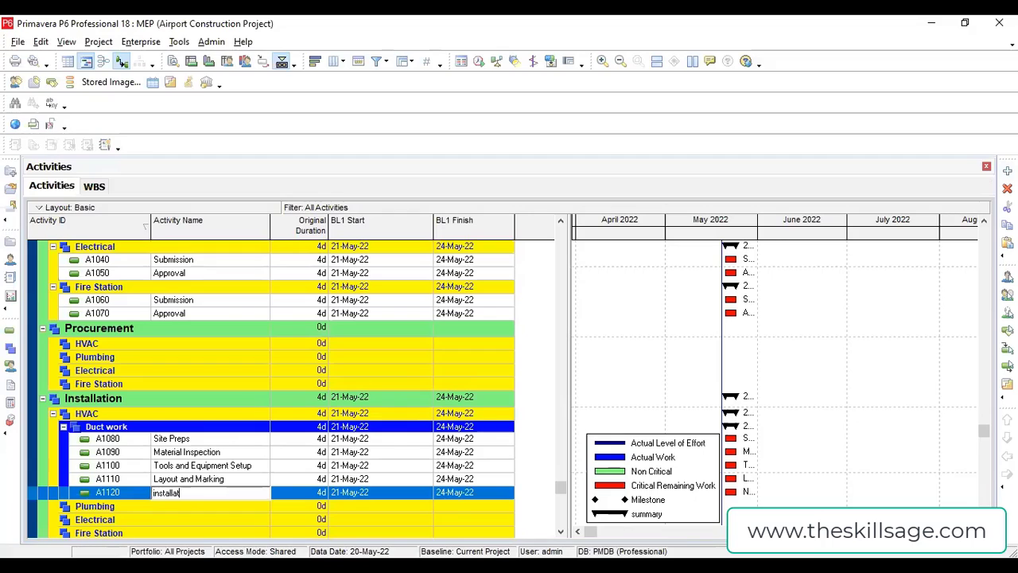
{"action": "type", "text": "ion of supports"}
{"action": "key", "text": "Return"}
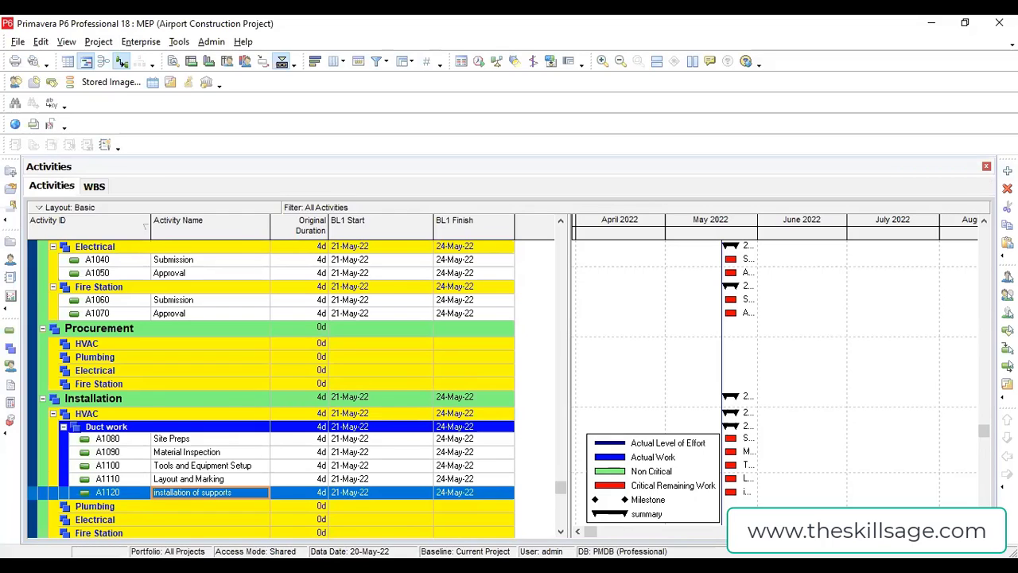
Step: Add an activity named "Duct Assembly" below the supports installation activity in the Duct work WBS
{"action": "key", "text": "Insert"}
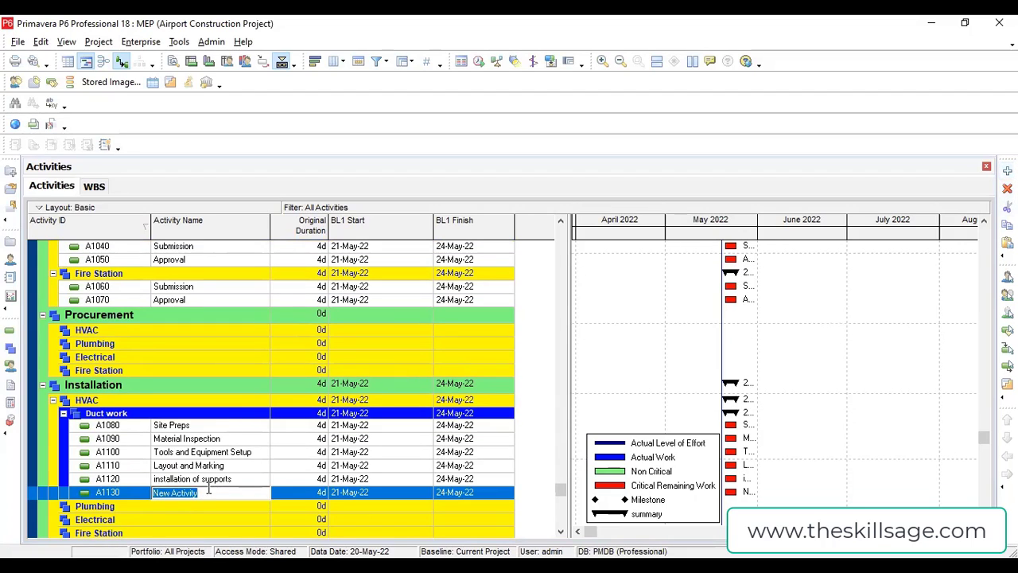
{"action": "type", "text": "Duct Assembly"}
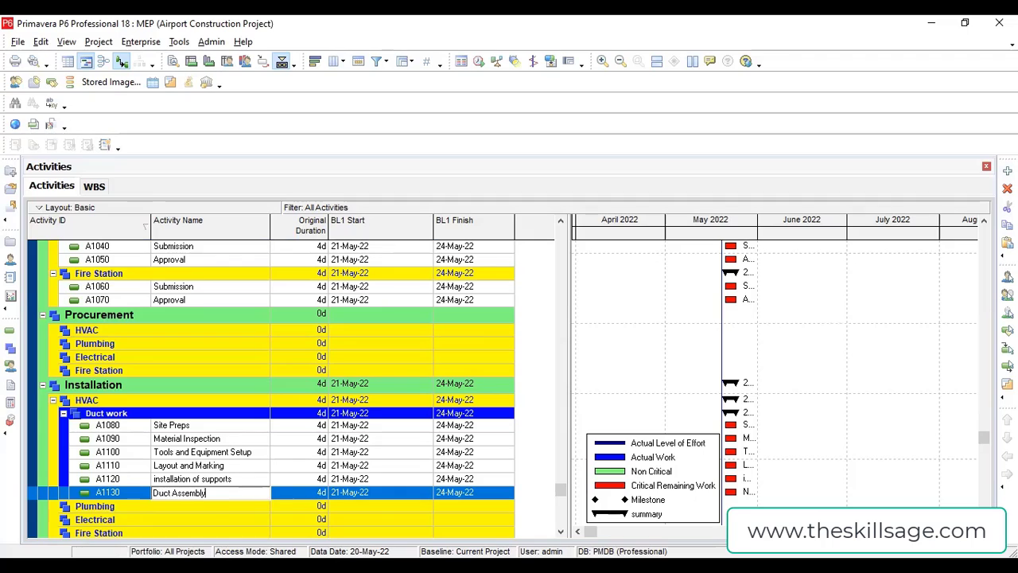
{"action": "key", "text": "Return"}
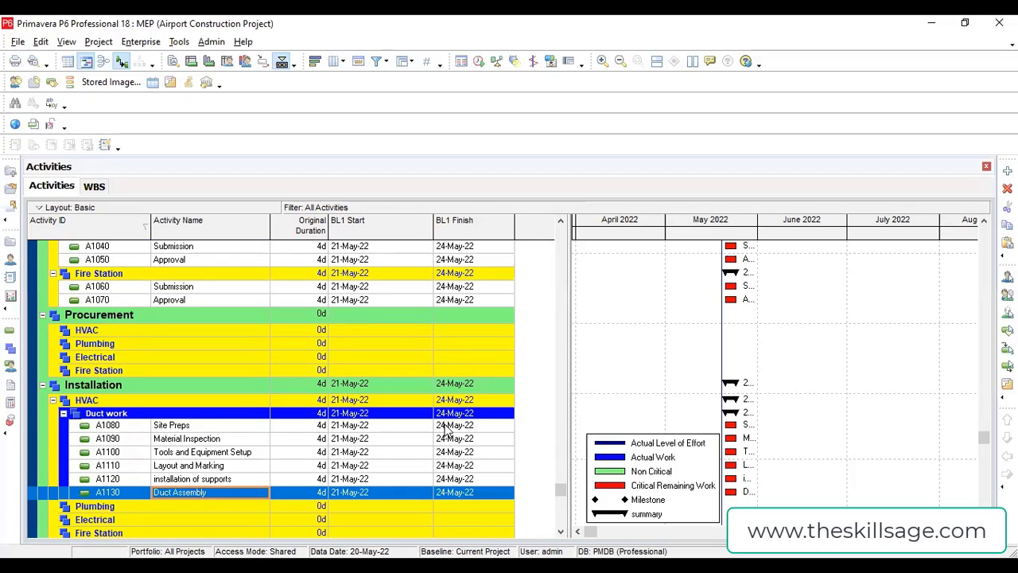
Step: Look up heading 1.3.1.8 in the Word document and add the activity "Fitting and accessories" under Duct work in Primavera P6
{"action": "key", "text": "alt+Tab"}
{"action": "scroll", "coordinate": [390, 410], "scroll_direction": "down", "scroll_amount": 4}
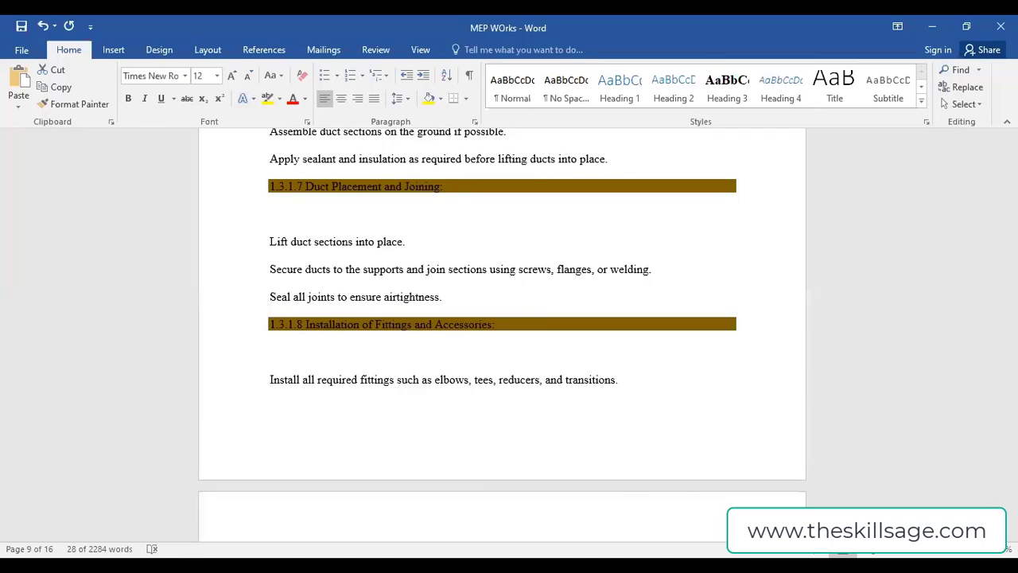
{"action": "key", "text": "alt+Tab"}
{"action": "key", "text": "Insert"}
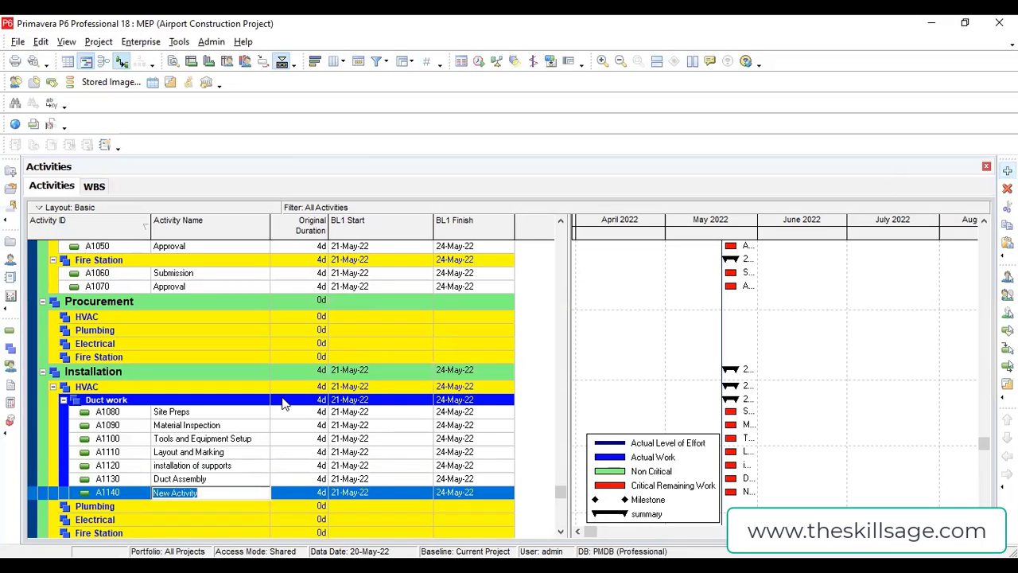
{"action": "left_click", "coordinate": [214, 490]}
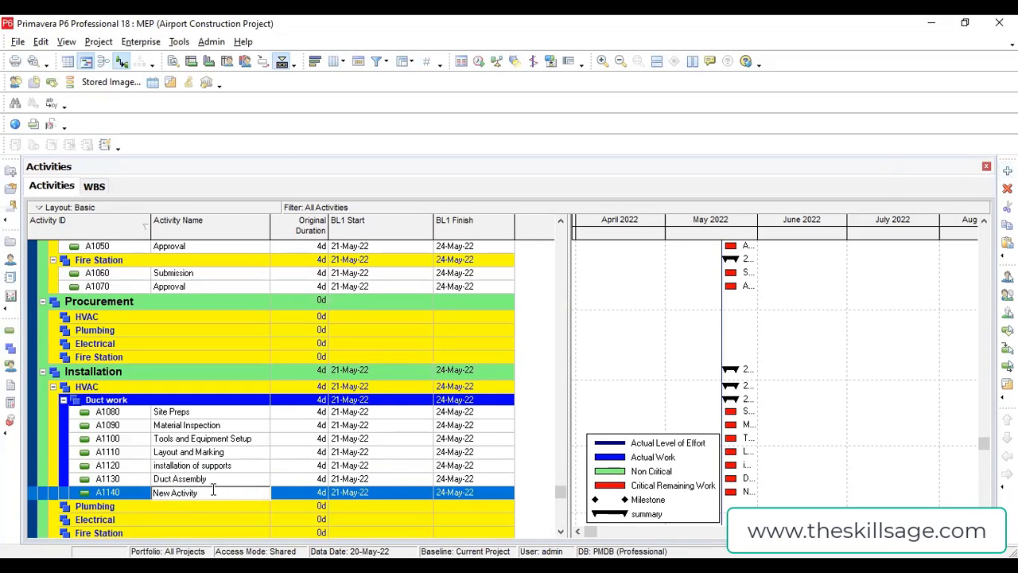
{"action": "left_click_drag", "start_coordinate": [214, 491], "coordinate": [128, 489]}
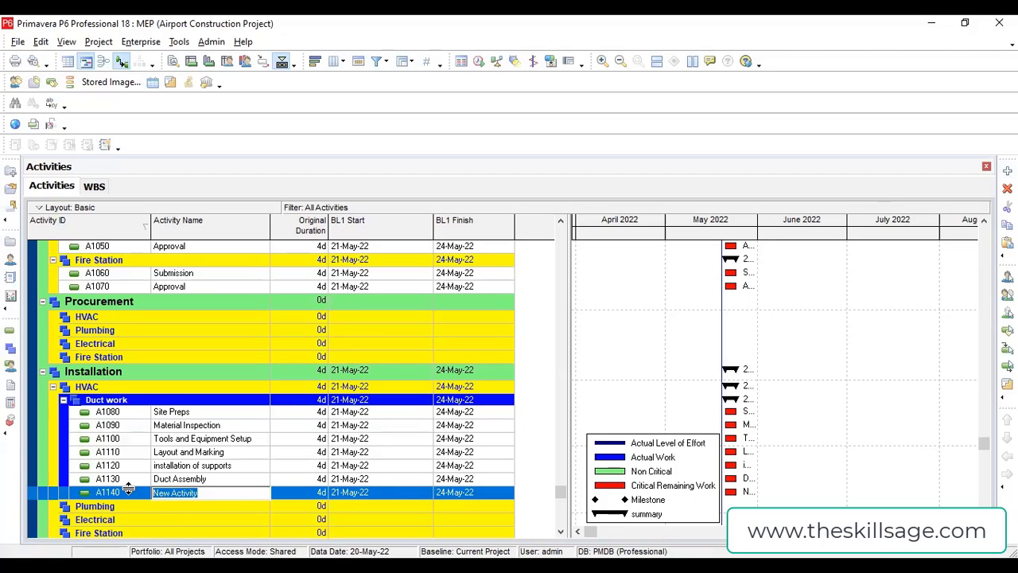
{"action": "type", "text": "Fitting an"}
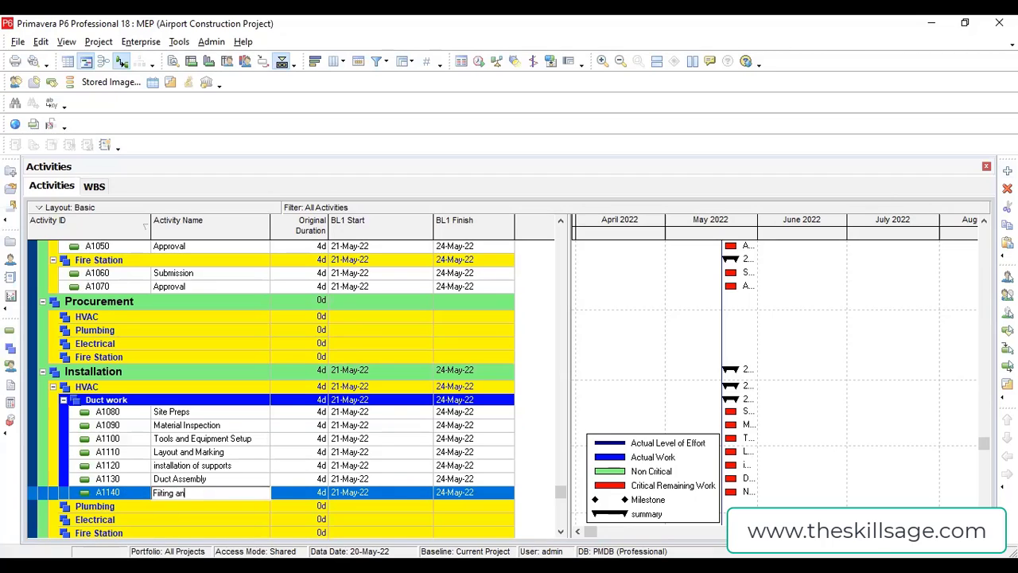
{"action": "type", "text": "d accessories"}
{"action": "key", "text": "Return"}
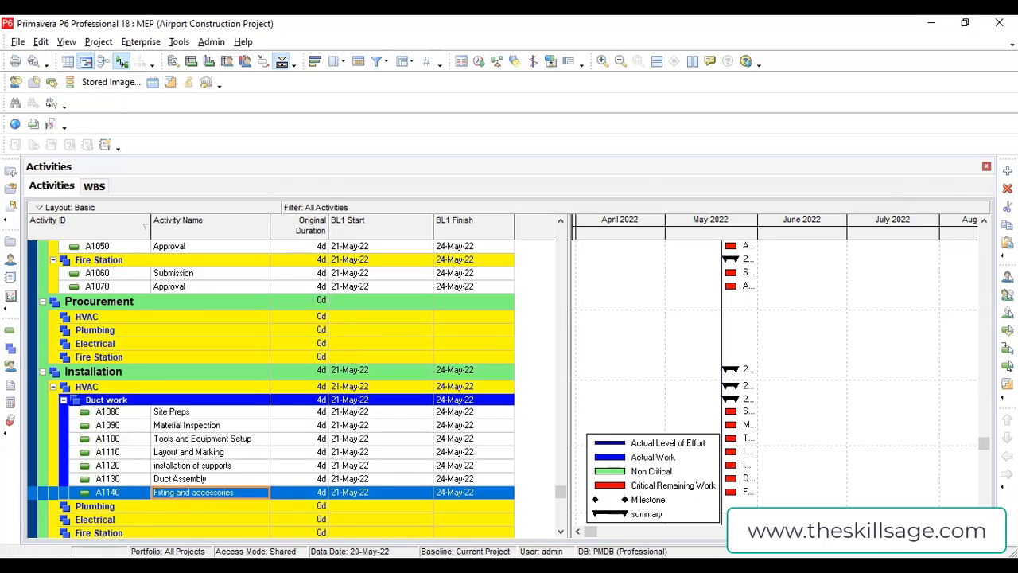
Step: Add a Duct work activity named "Insulation Work", taken from heading 1.3.1.9 of the Word document
{"action": "key", "text": "alt+Tab"}
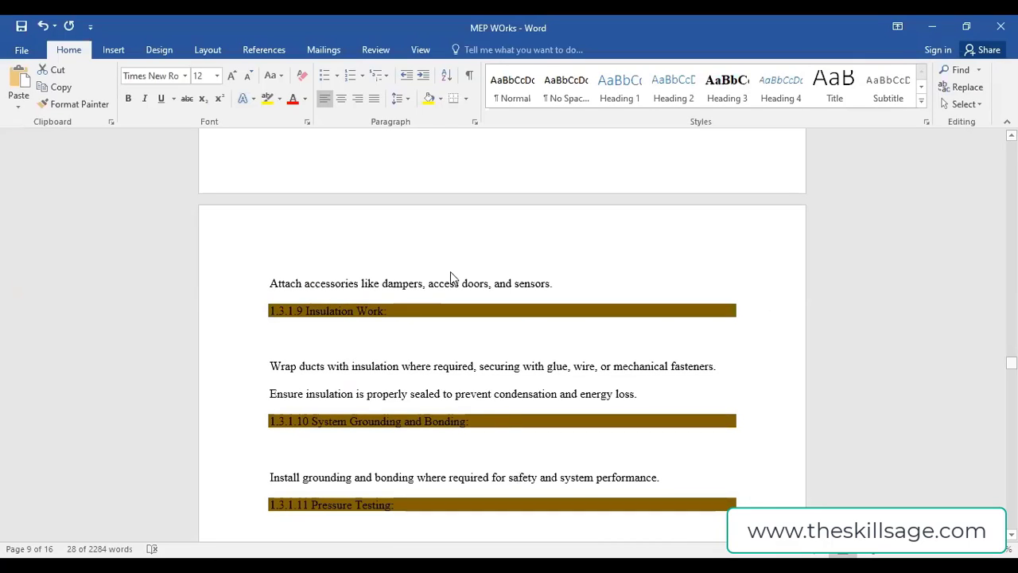
{"action": "key", "text": "alt+Tab"}
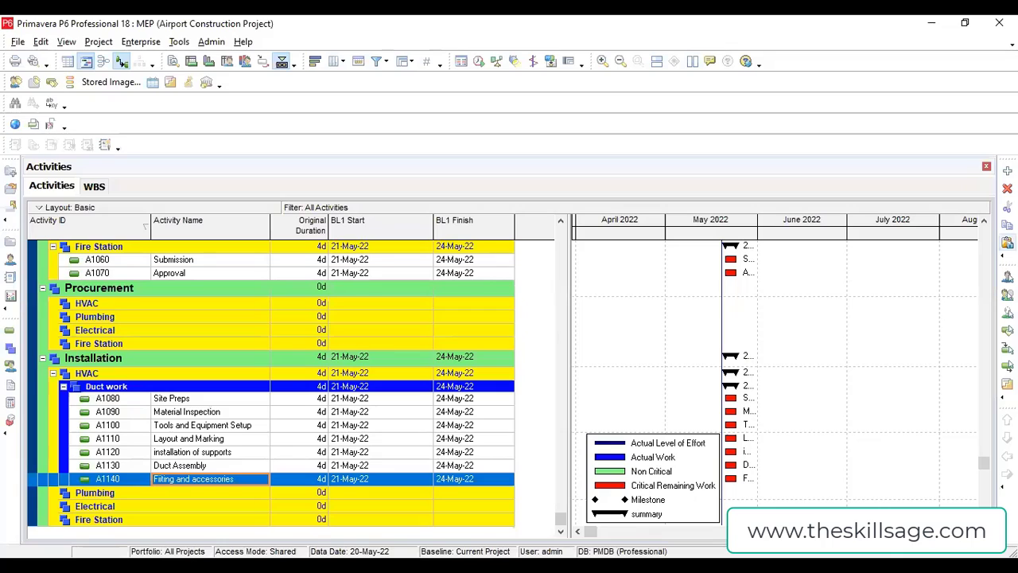
{"action": "key", "text": "Insert"}
{"action": "type", "text": "In"}
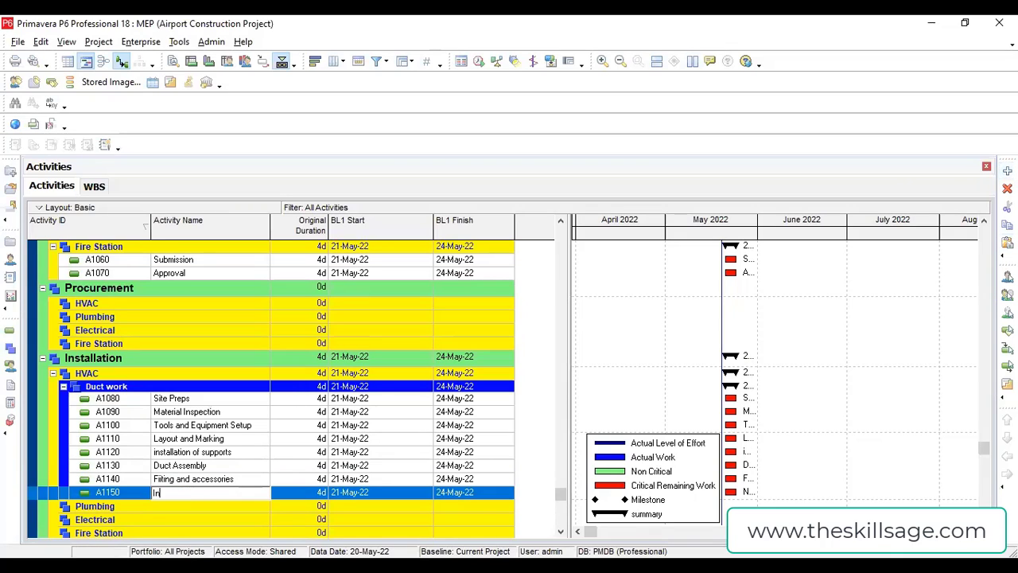
{"action": "type", "text": "sulation Work"}
{"action": "key", "text": "Return"}
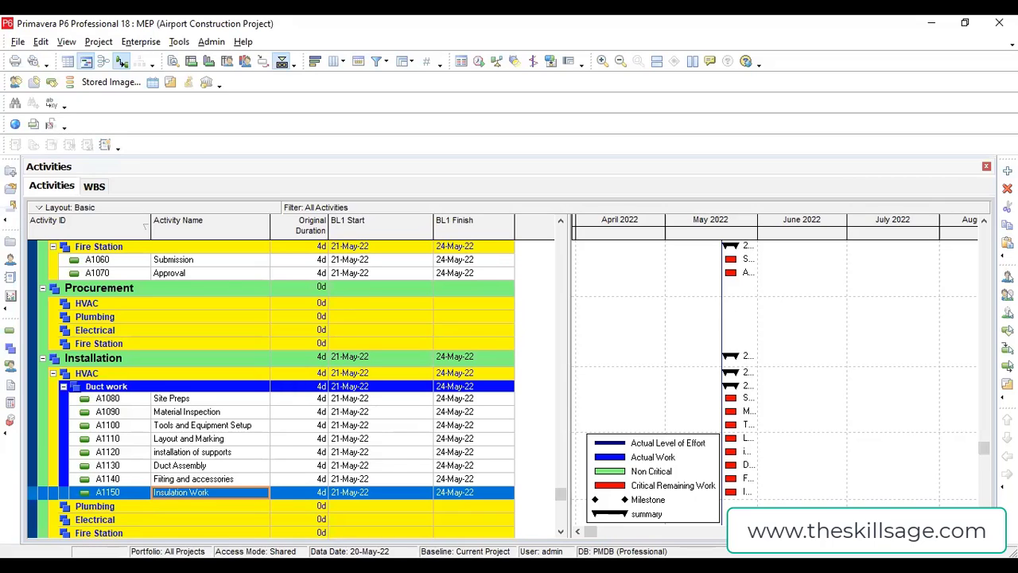
Step: Add a Duct work activity named "System Grounding", based on heading 1.3.1.10 of the Word document
{"action": "key", "text": "alt+Tab"}
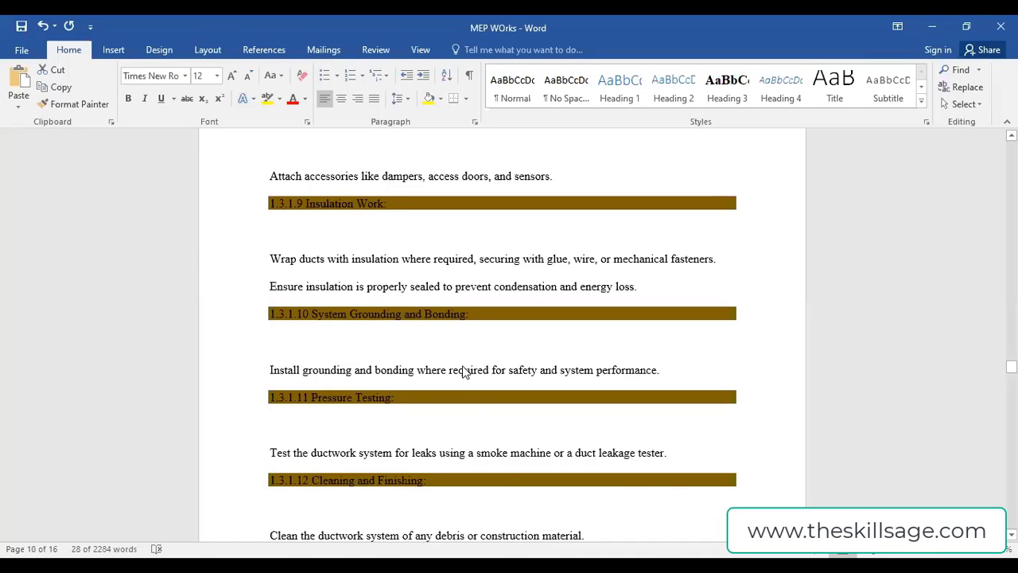
{"action": "key", "text": "alt+Tab"}
{"action": "left_click", "coordinate": [1007, 171]}
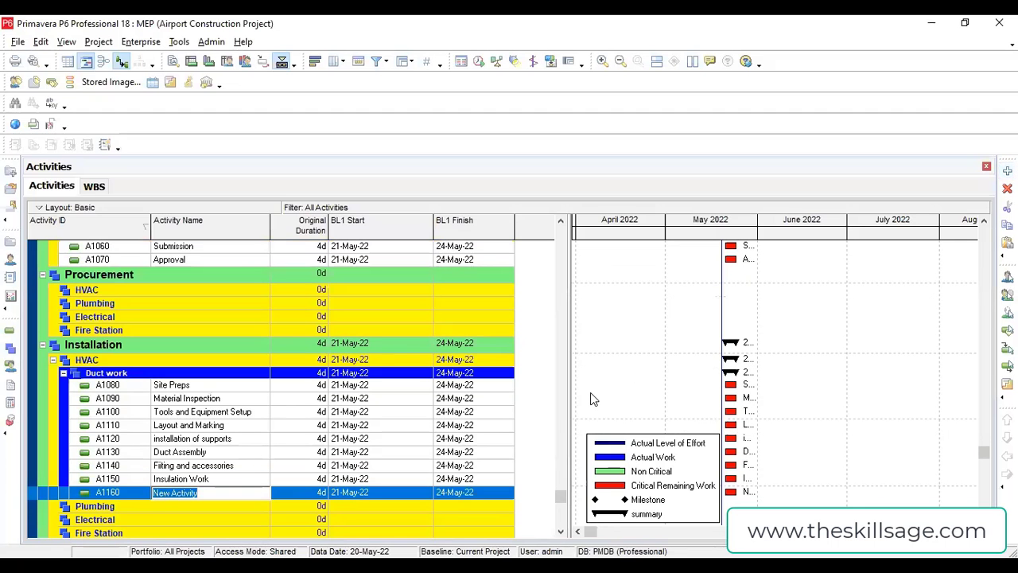
{"action": "type", "text": "System Gr"}
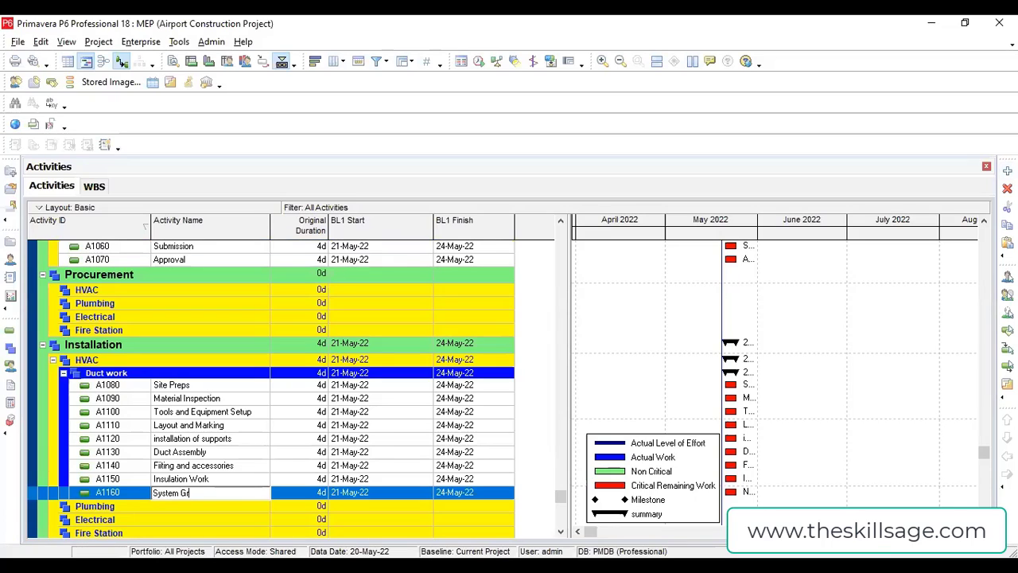
{"action": "type", "text": "ounding"}
{"action": "key", "text": "Return"}
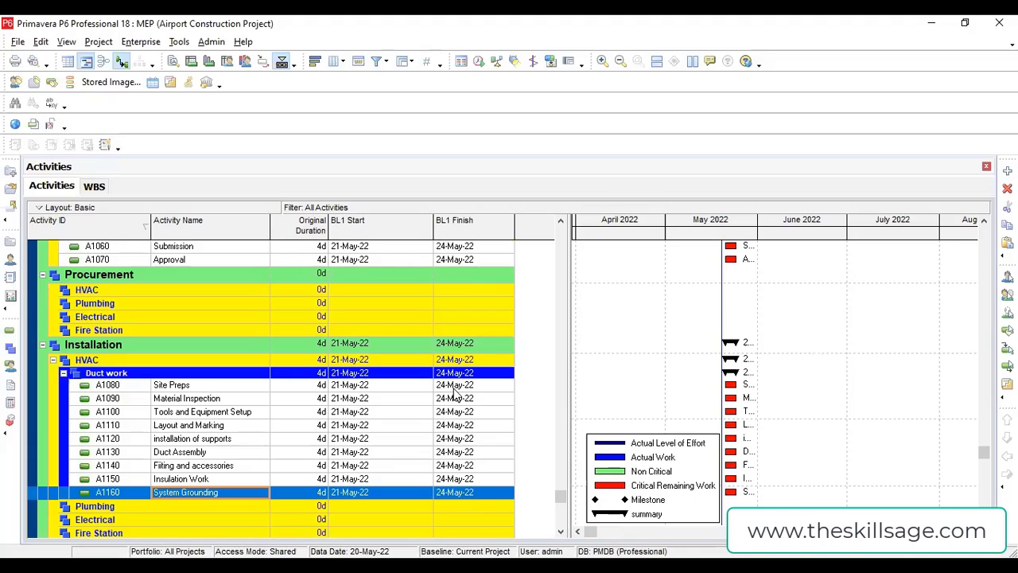
Step: Add a Duct work activity named "Pressure Testing", matching heading 1.3.1.11 of the Word document
{"action": "key", "text": "alt+Tab"}
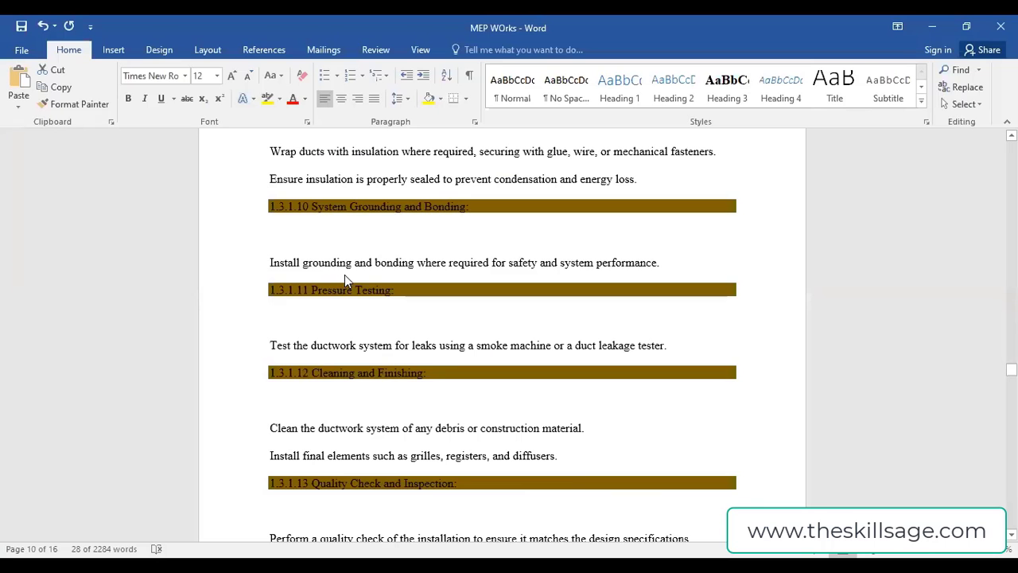
{"action": "key", "text": "alt+Tab"}
{"action": "left_click", "coordinate": [1007, 171]}
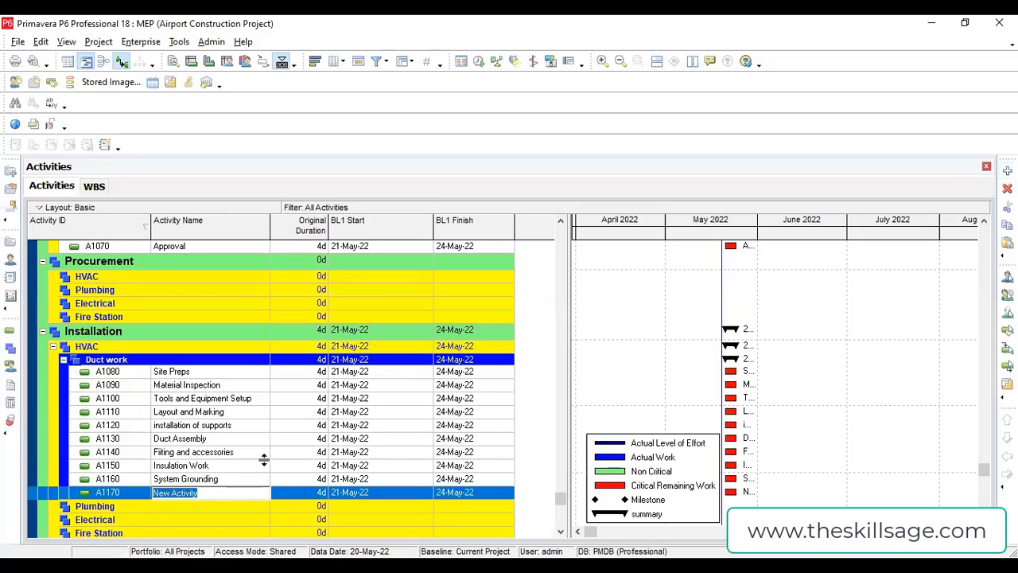
{"action": "type", "text": "Pressu"}
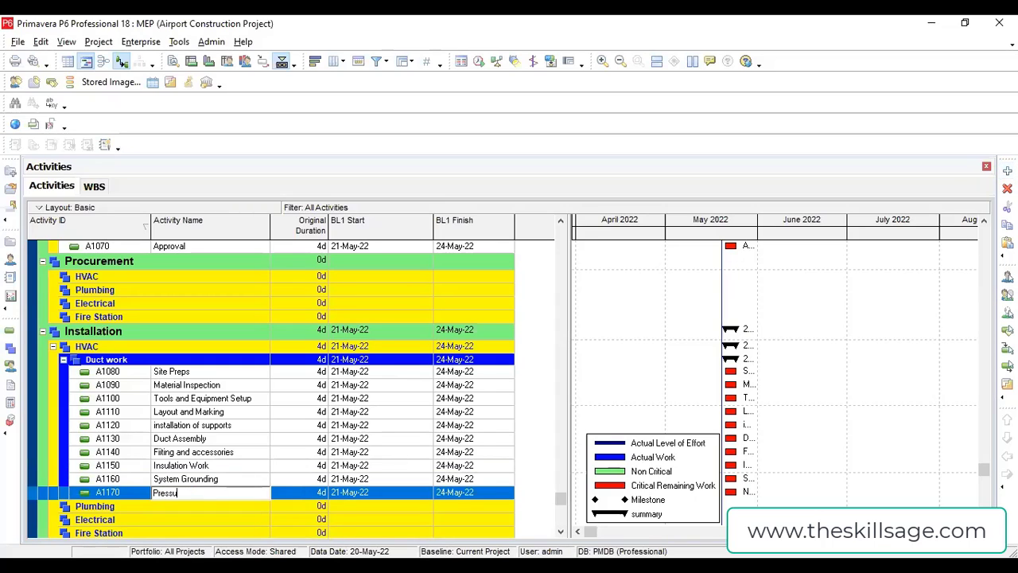
{"action": "type", "text": "re Testing"}
{"action": "key", "text": "Return"}
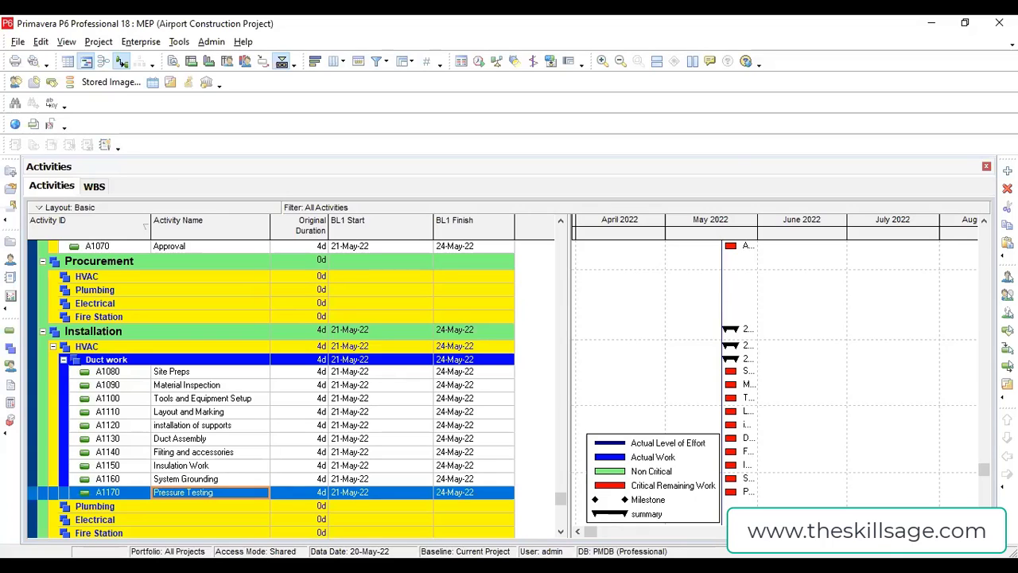
Step: Review the remaining HVAC and Plumbing System headings in the Word document, and compare them with the WBS and activities in Primavera P6
{"action": "left_click", "coordinate": [97, 495]}
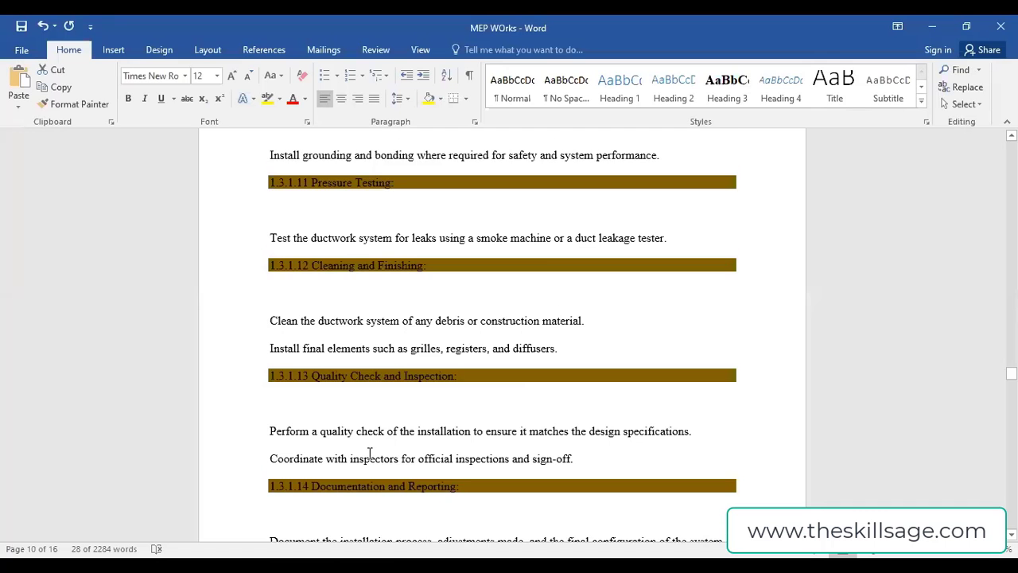
{"action": "scroll", "coordinate": [466, 421], "scroll_direction": "down", "scroll_amount": 6}
{"action": "scroll", "coordinate": [474, 418], "scroll_direction": "down", "scroll_amount": 4}
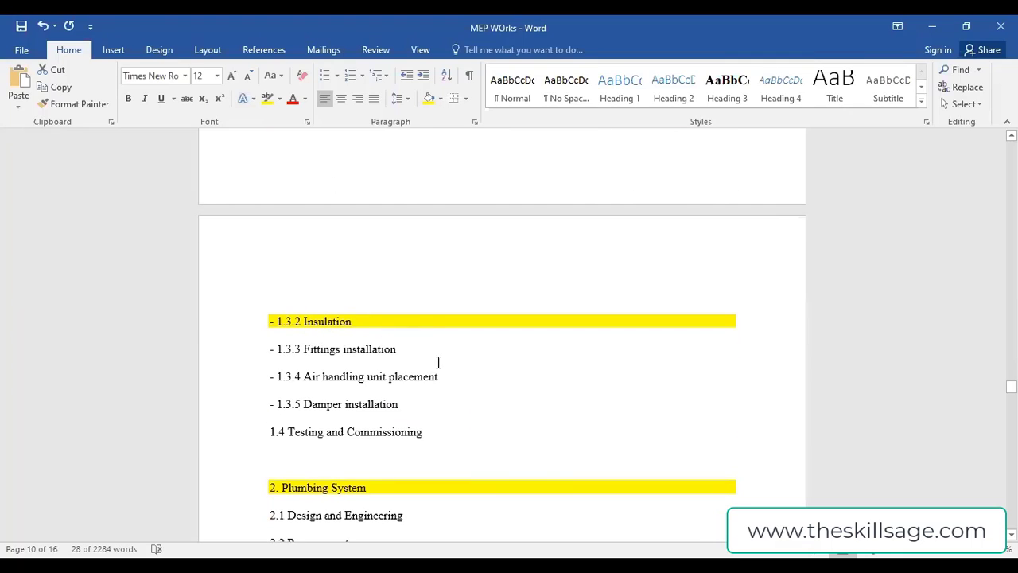
{"action": "scroll", "coordinate": [447, 371], "scroll_direction": "down", "scroll_amount": 3}
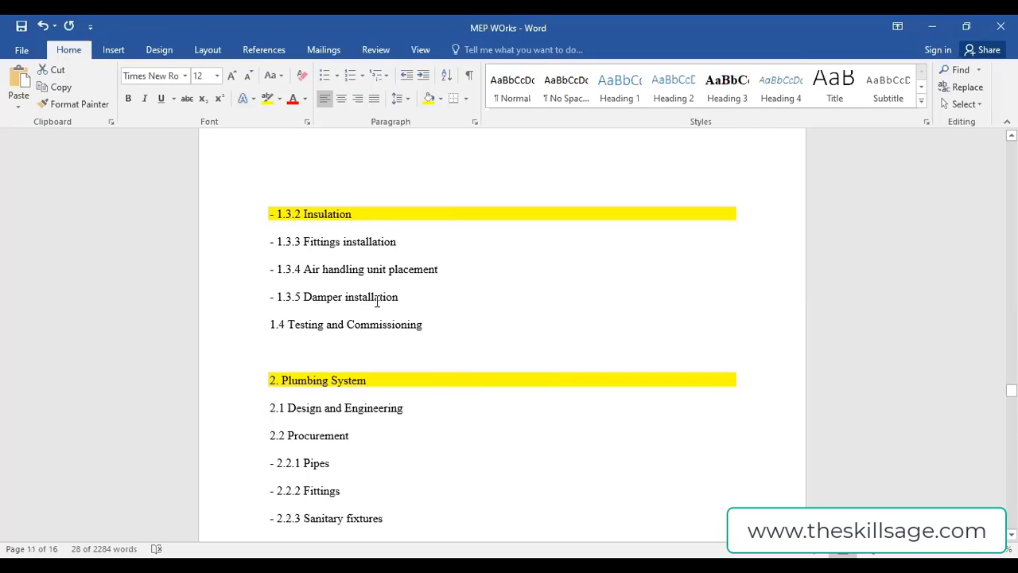
{"action": "scroll", "coordinate": [404, 340], "scroll_direction": "down", "scroll_amount": 2}
{"action": "scroll", "coordinate": [404, 341], "scroll_direction": "down", "scroll_amount": 2}
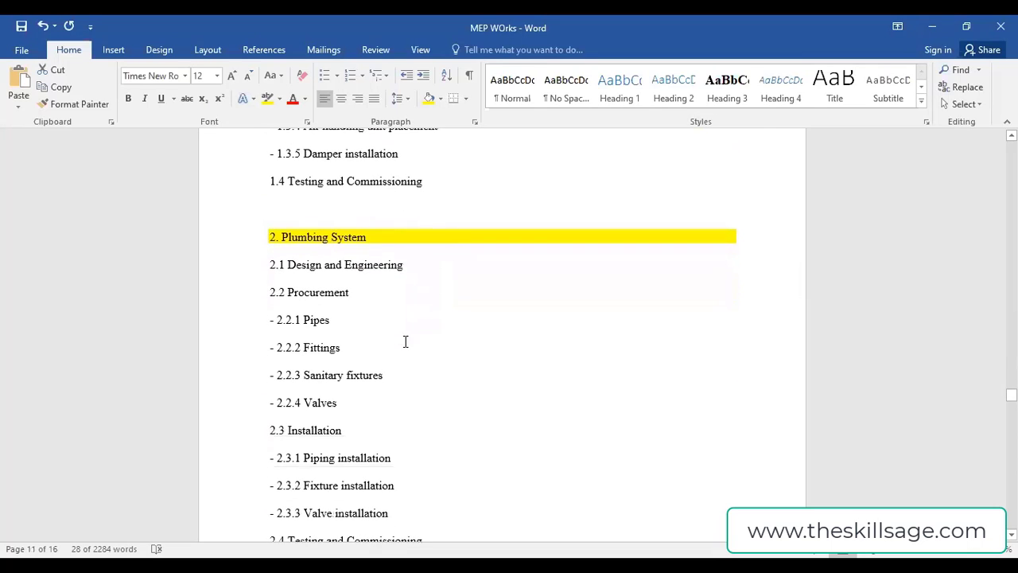
{"action": "scroll", "coordinate": [409, 342], "scroll_direction": "down", "scroll_amount": 2}
{"action": "scroll", "coordinate": [413, 361], "scroll_direction": "down", "scroll_amount": 1}
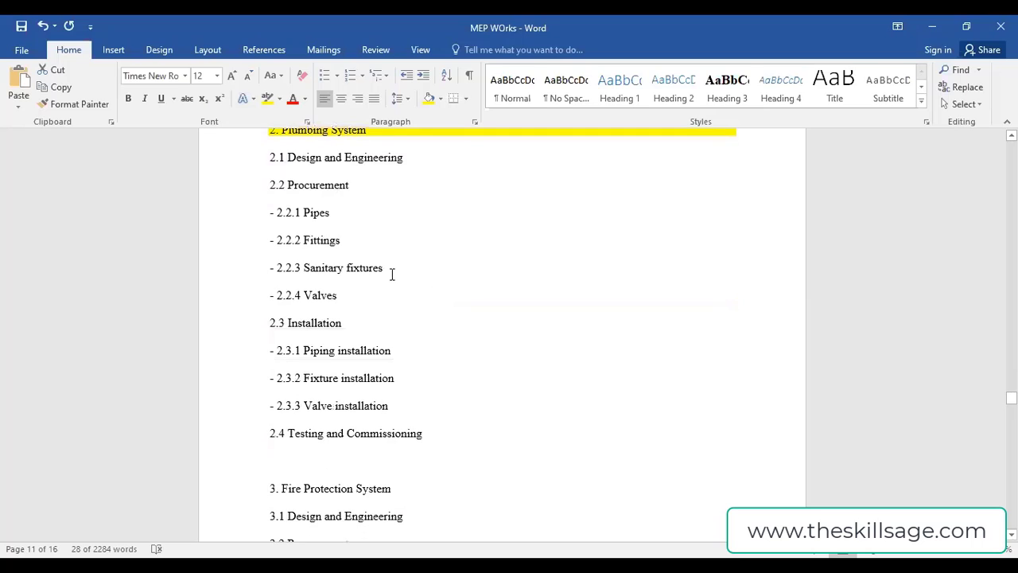
{"action": "scroll", "coordinate": [390, 276], "scroll_direction": "up", "scroll_amount": 2}
{"action": "left_click_drag", "start_coordinate": [288, 228], "coordinate": [427, 227]}
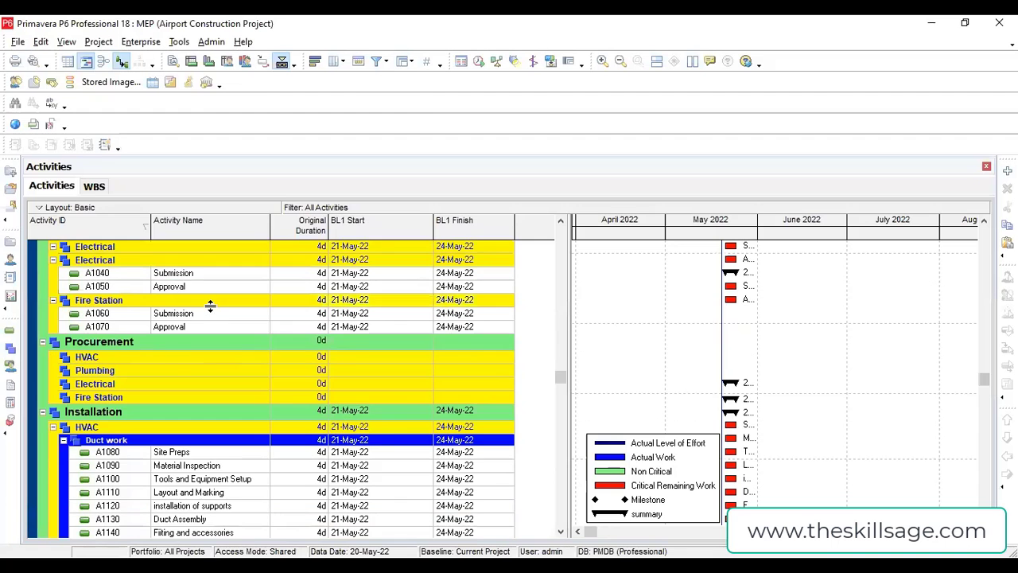
{"action": "scroll", "coordinate": [209, 302], "scroll_direction": "up", "scroll_amount": 3}
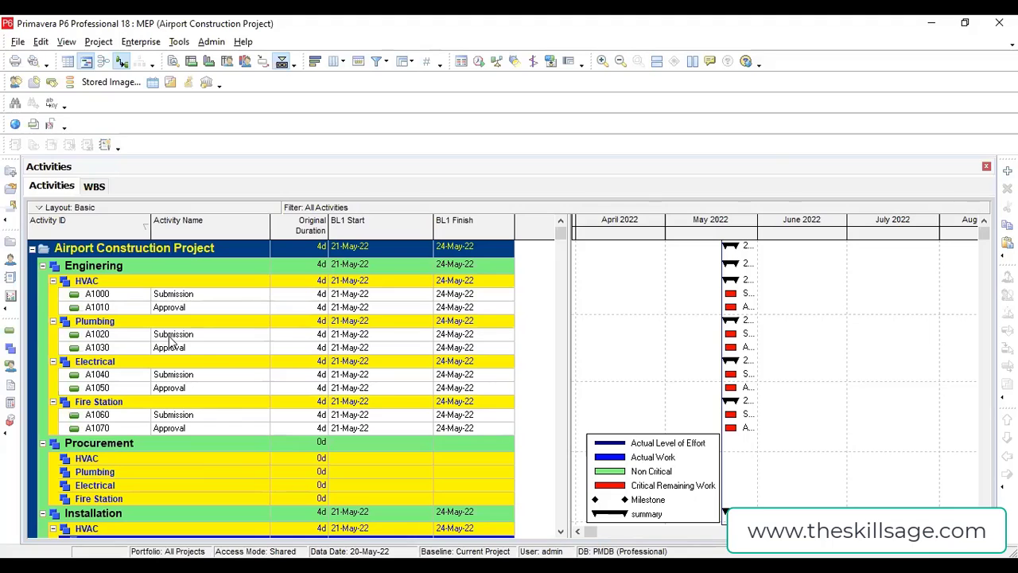
{"action": "scroll", "coordinate": [171, 341], "scroll_direction": "down", "scroll_amount": 5}
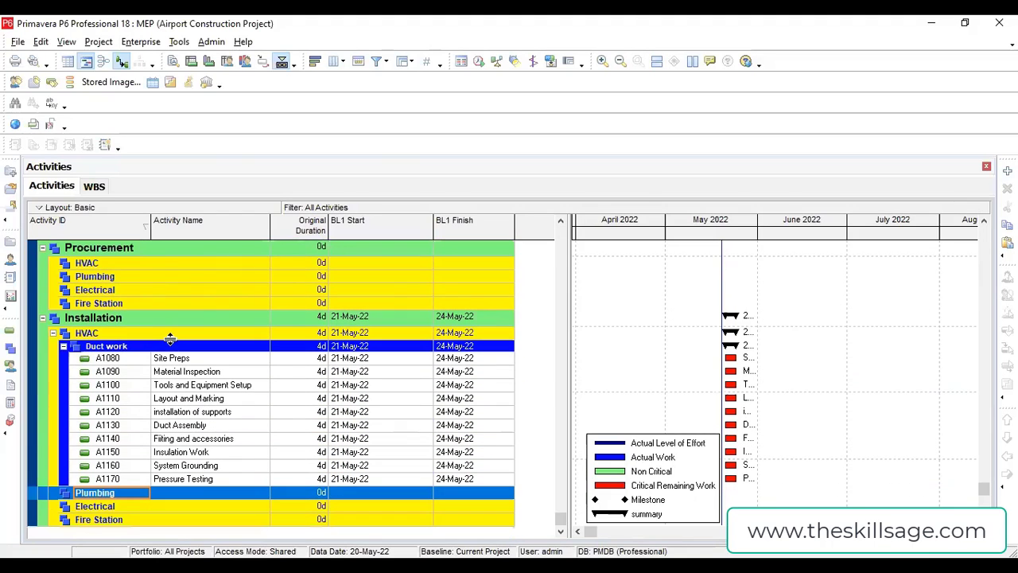
Step: Display the activity details of Site Preps under Duct work, with its predecessors and successors
{"action": "left_click", "coordinate": [321, 359]}
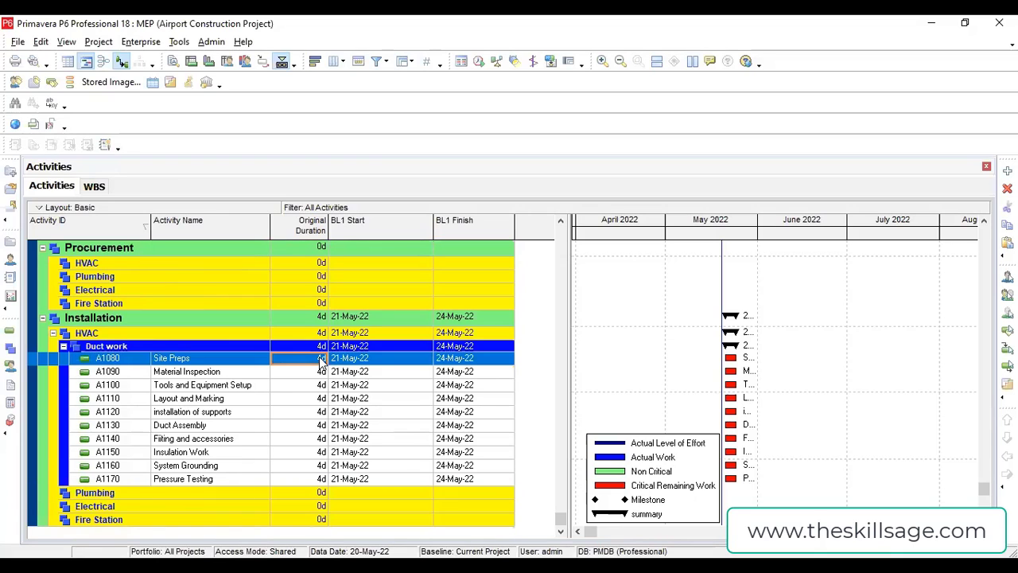
{"action": "right_click", "coordinate": [218, 363]}
{"action": "left_click", "coordinate": [258, 210]}
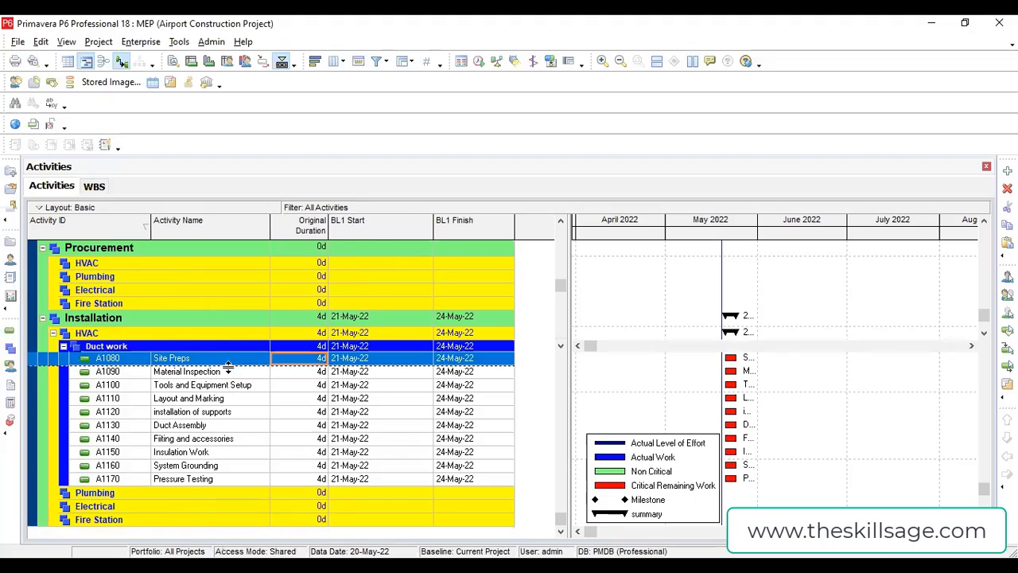
{"action": "left_click", "coordinate": [161, 369]}
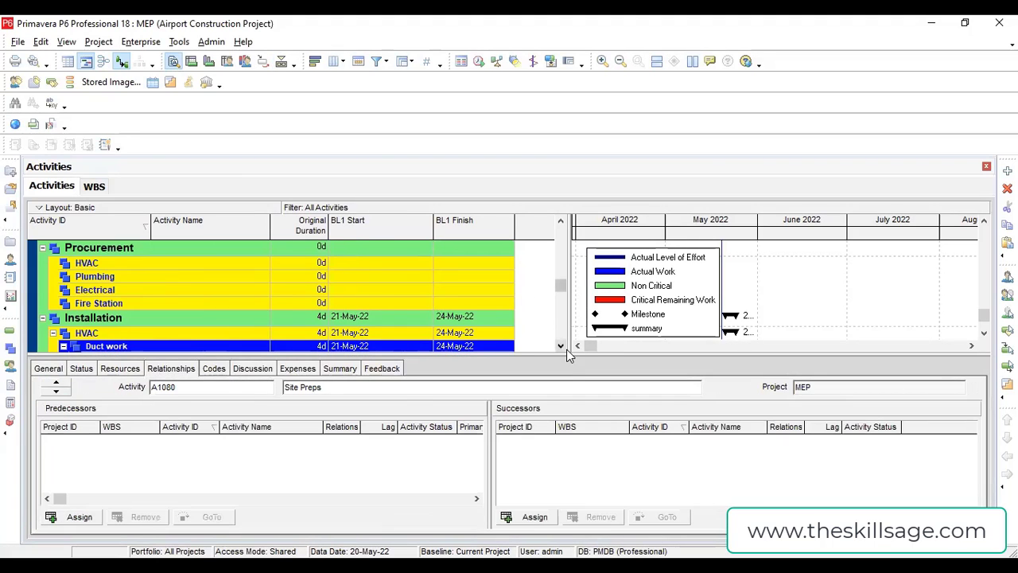
Step: Link all Duct work activities in sequence, from Site Preps through Pressure Testing
{"action": "scroll", "coordinate": [560, 346], "scroll_direction": "down", "scroll_amount": 4}
{"action": "scroll", "coordinate": [561, 347], "scroll_direction": "down", "scroll_amount": 7}
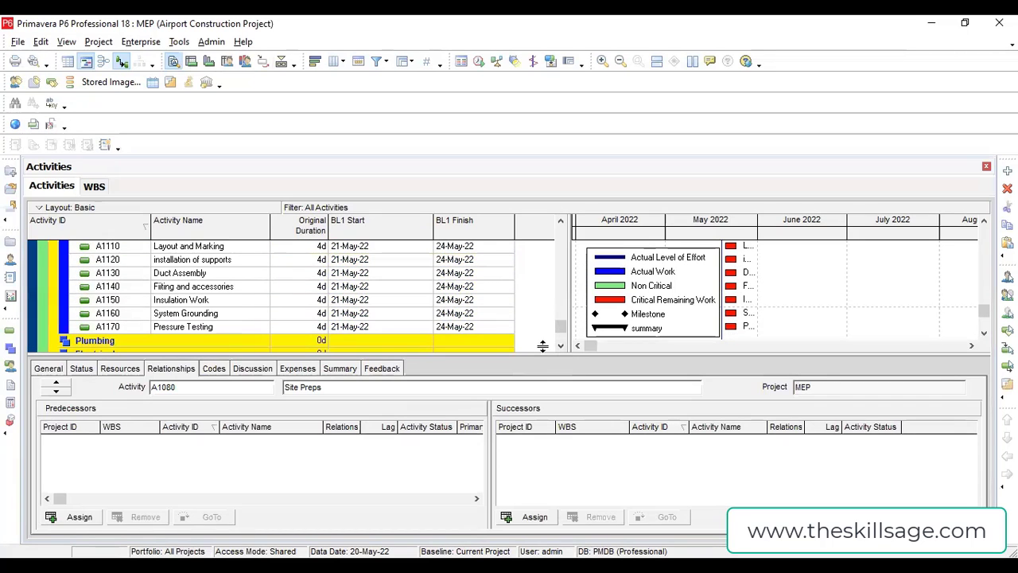
{"action": "left_click", "coordinate": [241, 329]}
{"action": "left_click", "coordinate": [240, 328], "text": "shift"}
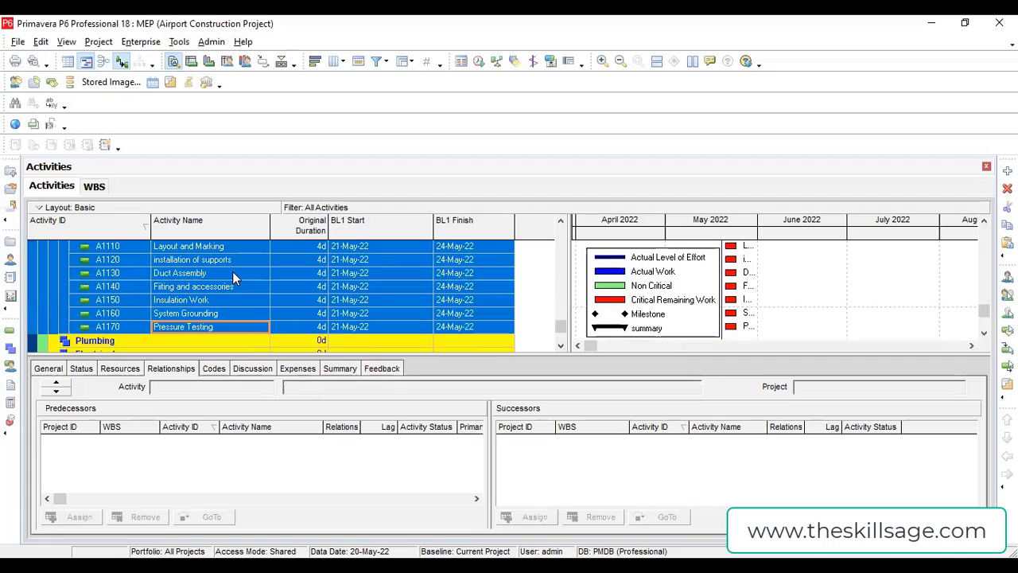
{"action": "right_click", "coordinate": [235, 326]}
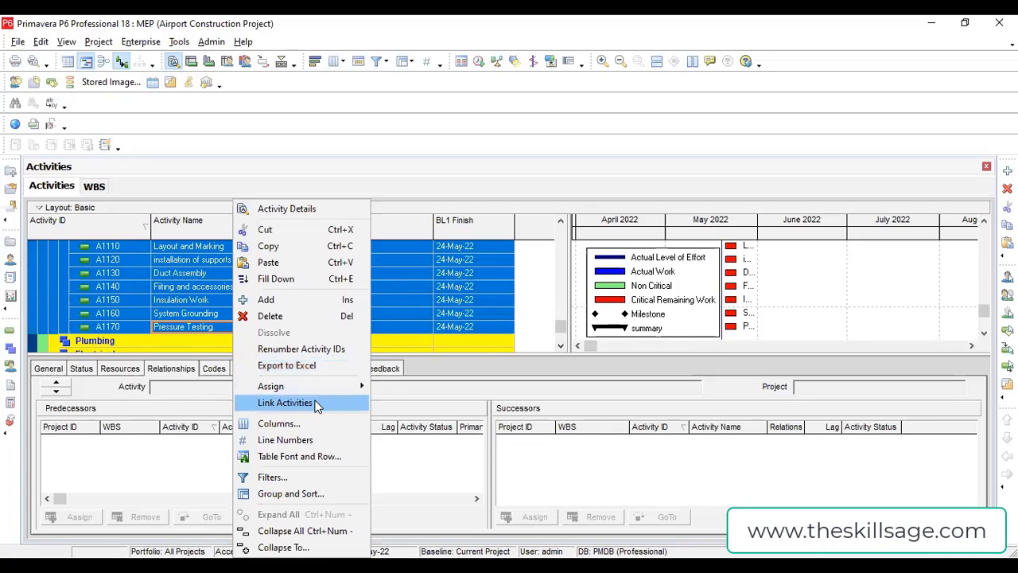
{"action": "key", "text": "Return"}
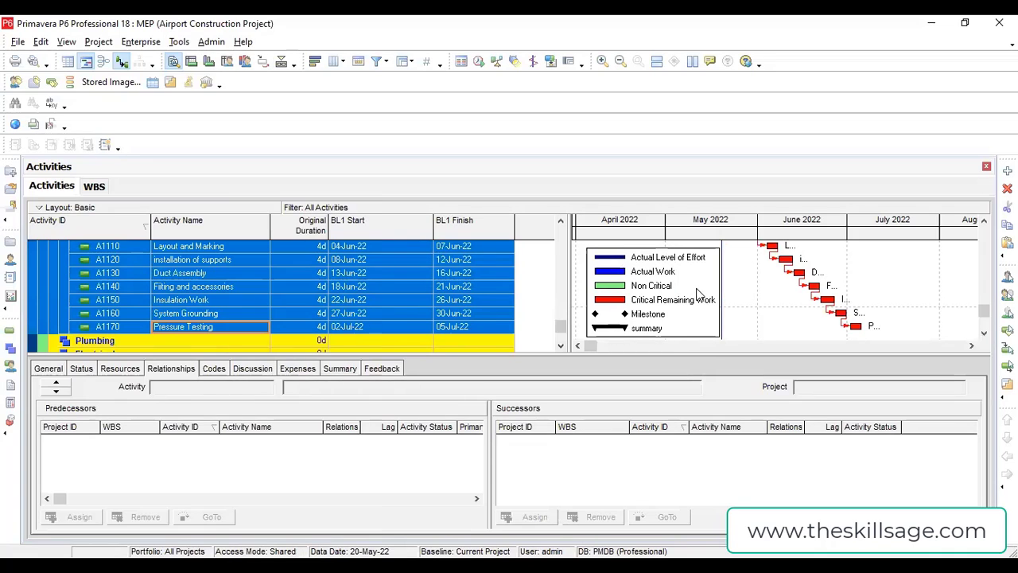
Step: Examine the predecessor and successor of "installation of supports" and the linked Duct work bars and dates against the other WBS sections
{"action": "mouse_move", "coordinate": [983, 326]}
{"action": "left_mouse_down"}
{"action": "mouse_move", "coordinate": [984, 304]}
{"action": "mouse_move", "coordinate": [984, 314]}
{"action": "left_mouse_up"}
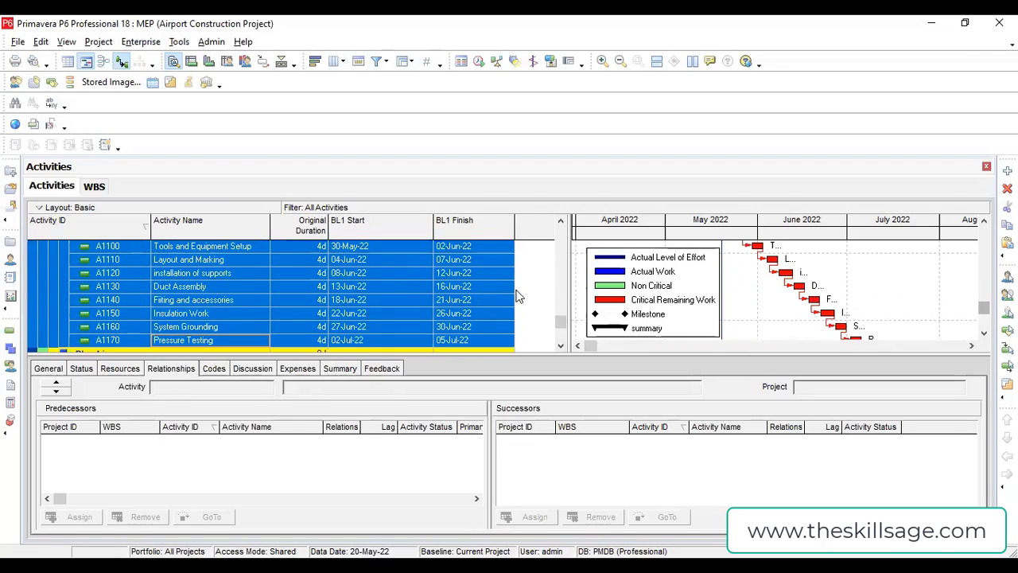
{"action": "left_click", "coordinate": [710, 273]}
{"action": "left_click", "coordinate": [984, 220]}
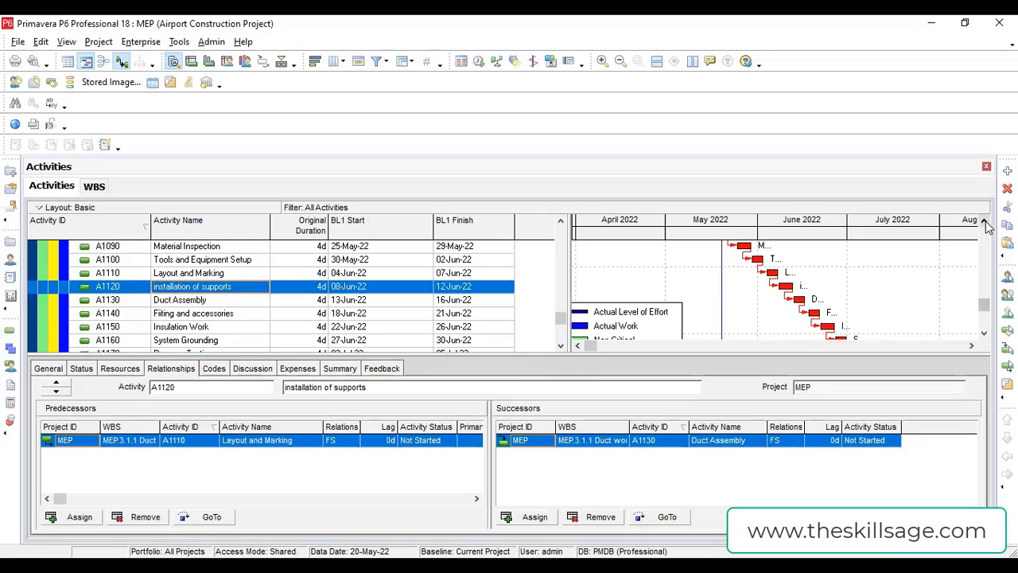
{"action": "left_click", "coordinate": [984, 220]}
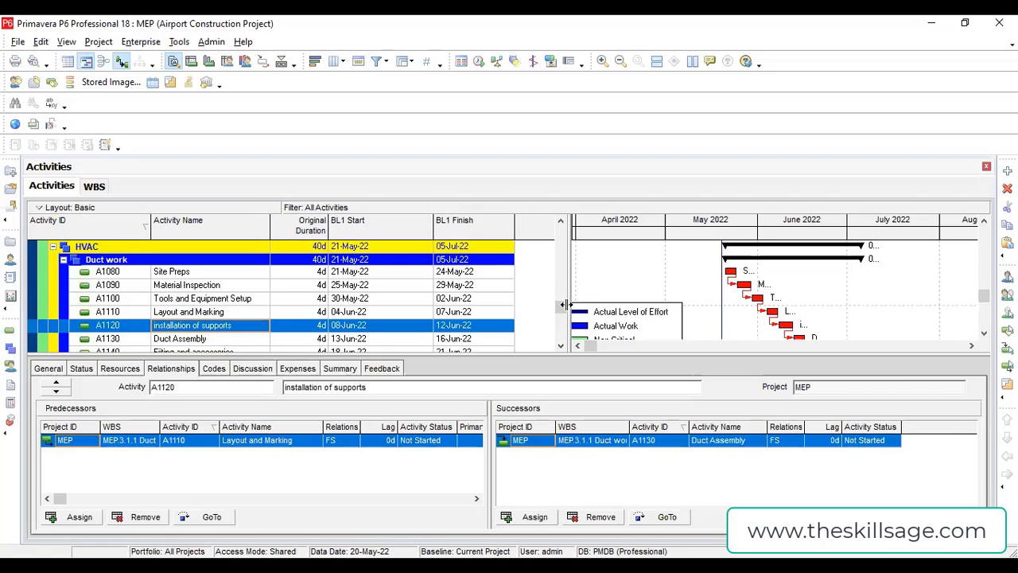
{"action": "scroll", "coordinate": [355, 310], "scroll_direction": "up", "scroll_amount": 5}
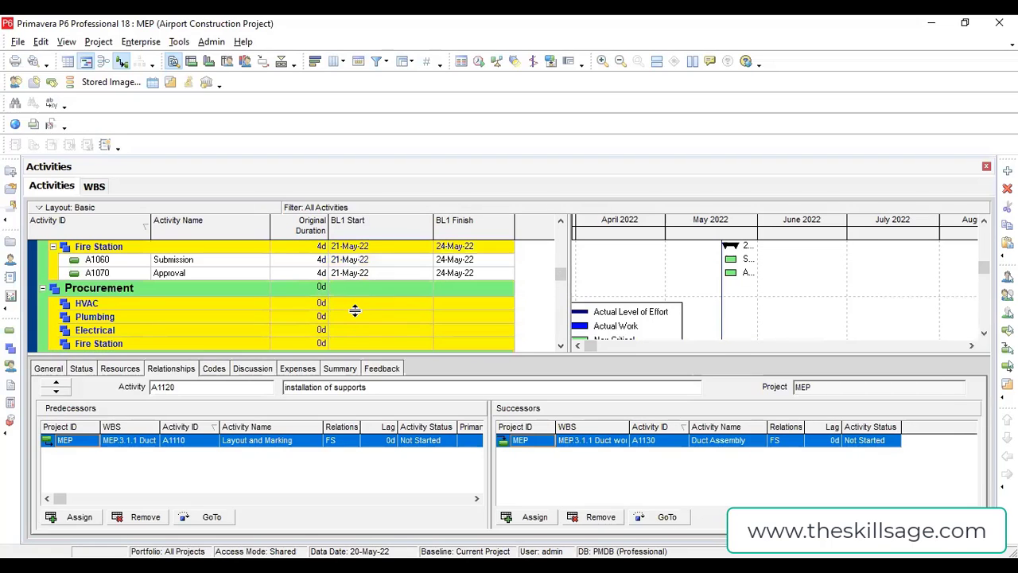
{"action": "scroll", "coordinate": [354, 311], "scroll_direction": "down", "scroll_amount": 1}
{"action": "scroll", "coordinate": [355, 310], "scroll_direction": "down", "scroll_amount": 4}
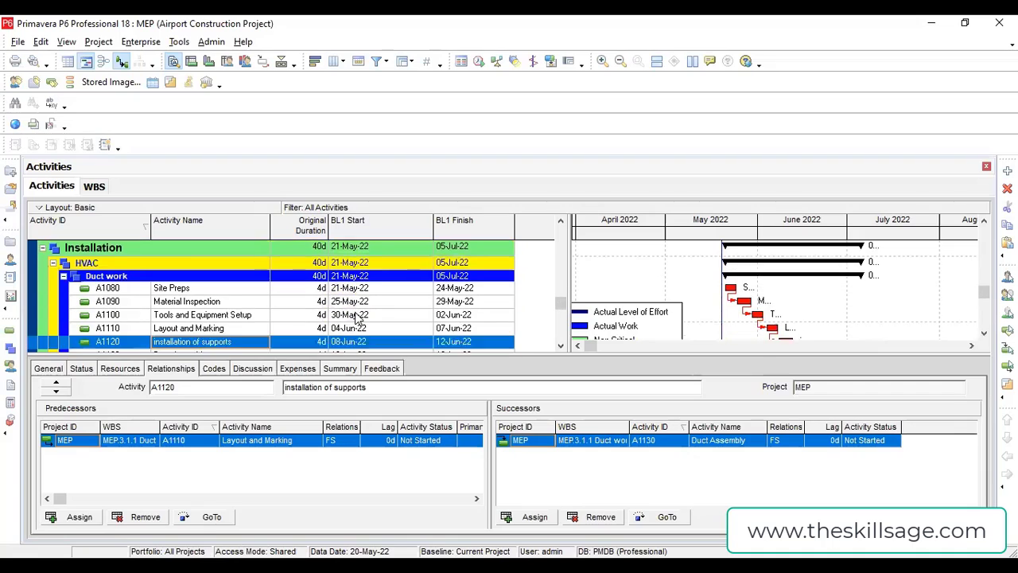
{"action": "scroll", "coordinate": [356, 316], "scroll_direction": "down", "scroll_amount": 2}
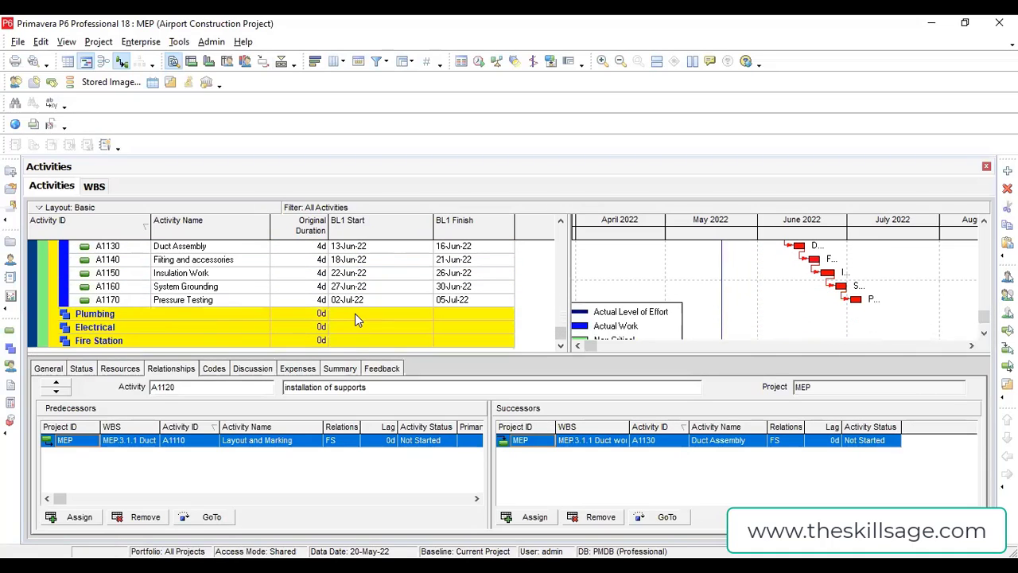